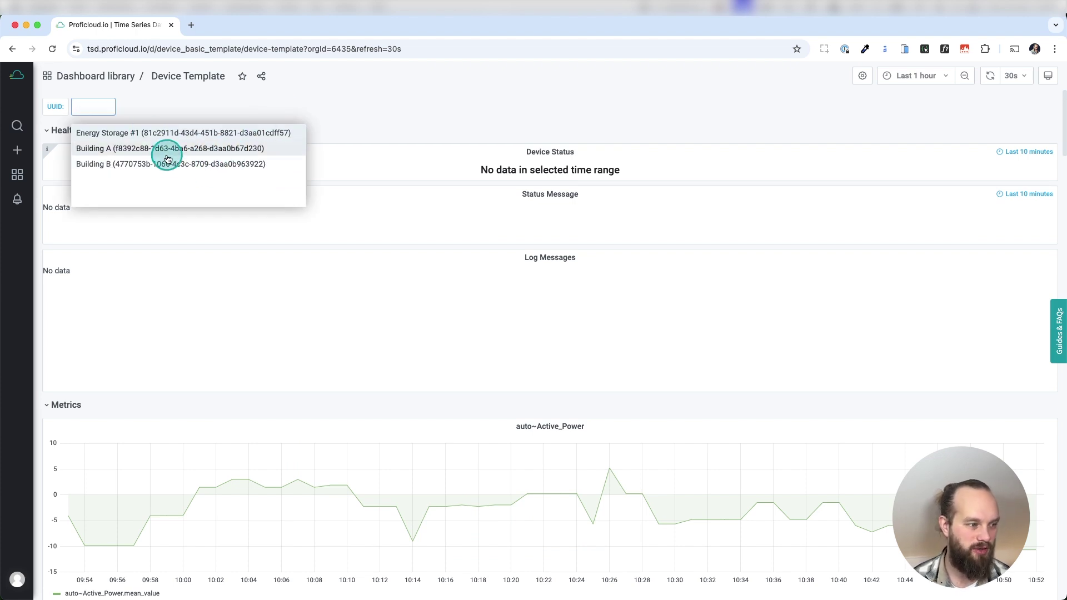
# Open Example Dashboard #2 from the list of managed dashboards
pyautogui.click(647, 129)
pyautogui.scroll(-3, 722, 250)
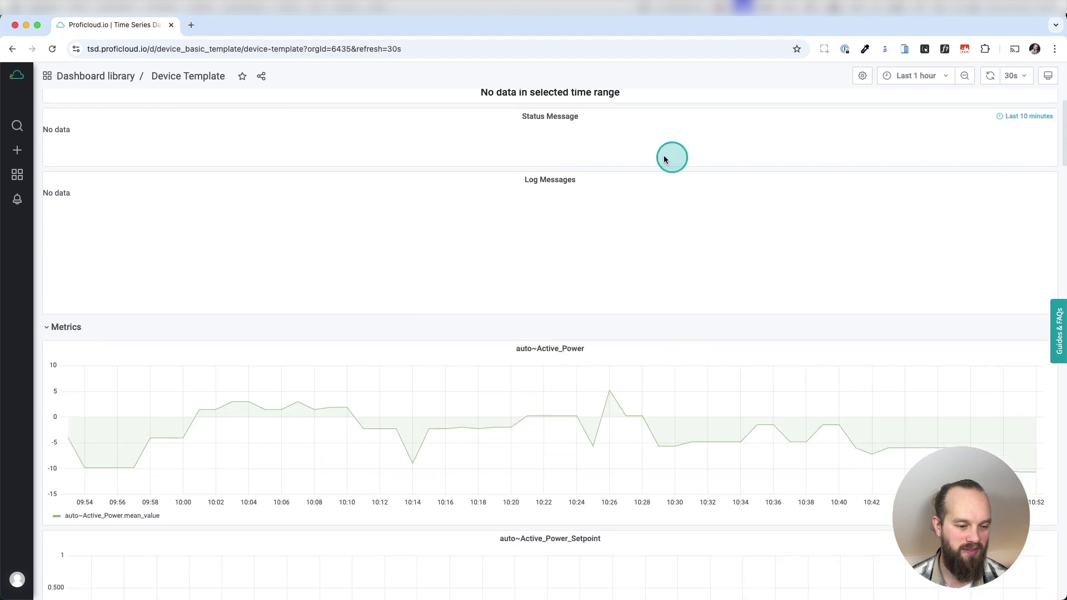
pyautogui.scroll(3, 583, 414)
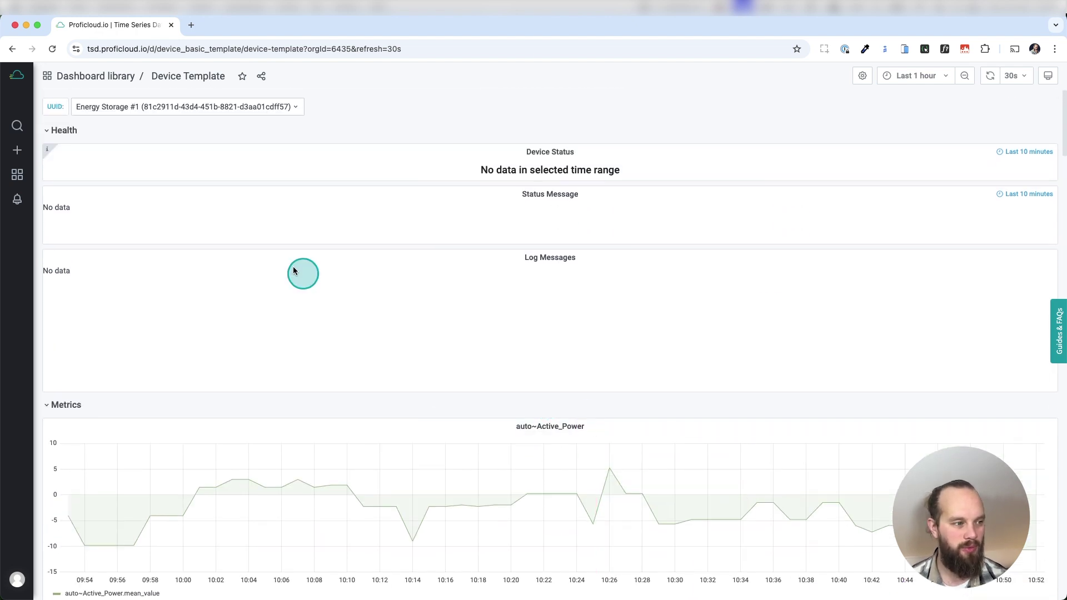
pyautogui.moveTo(10, 181)
pyautogui.click(67, 221)
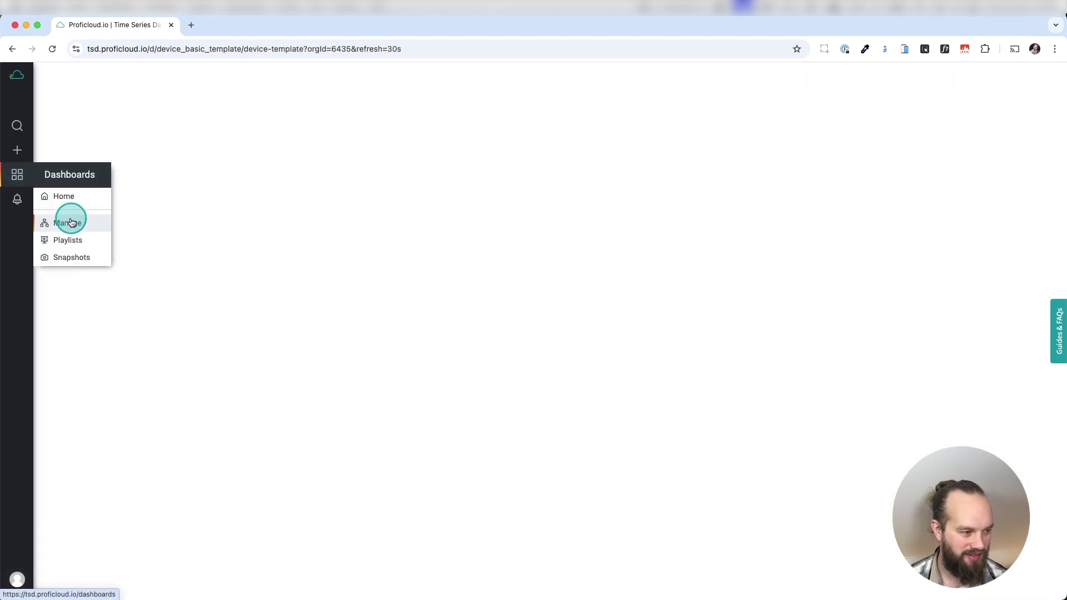
pyautogui.click(392, 334)
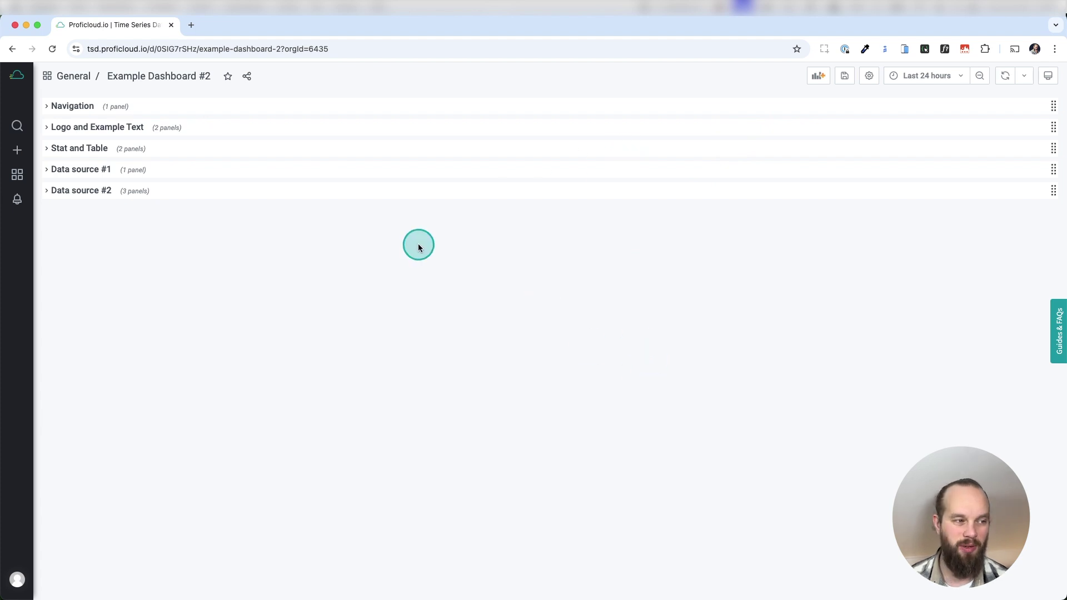
# Add a first variable in the dashboard's settings, keeping Query as its type
pyautogui.click(873, 78)
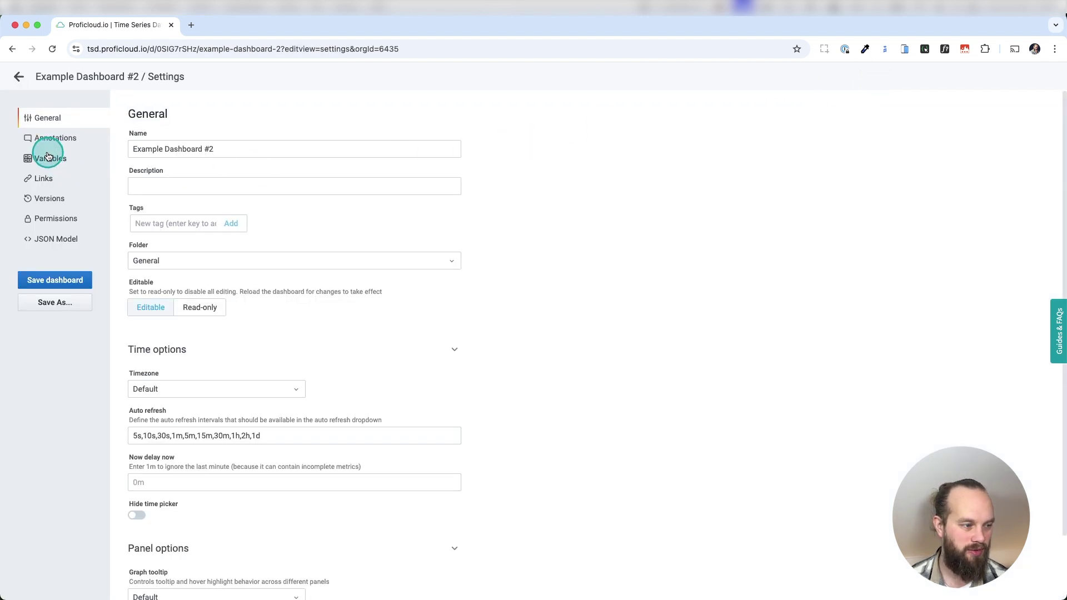
pyautogui.click(49, 156)
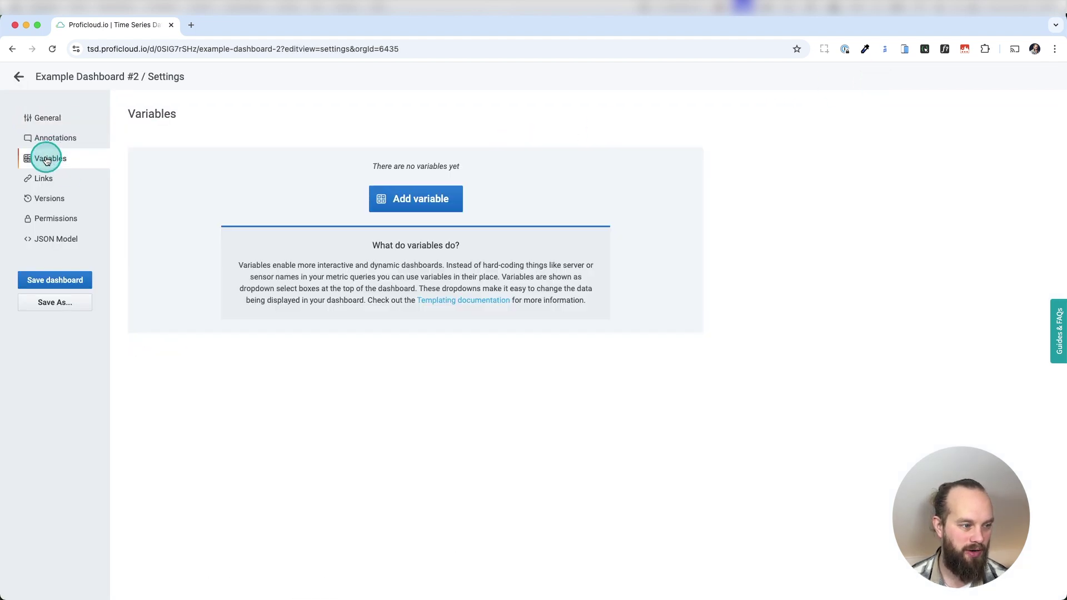
pyautogui.click(444, 207)
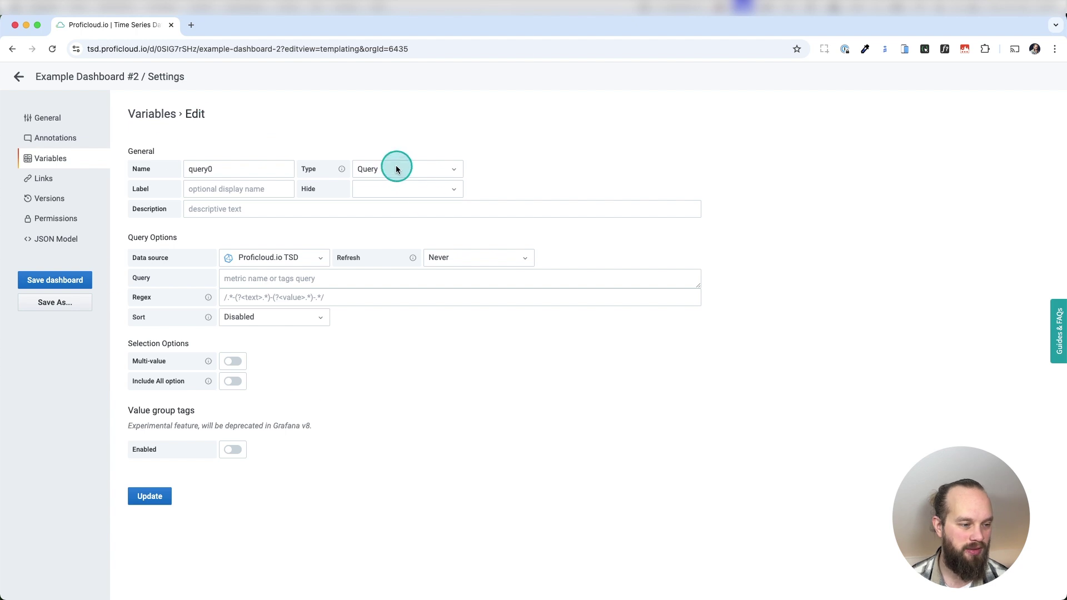
pyautogui.click(422, 169)
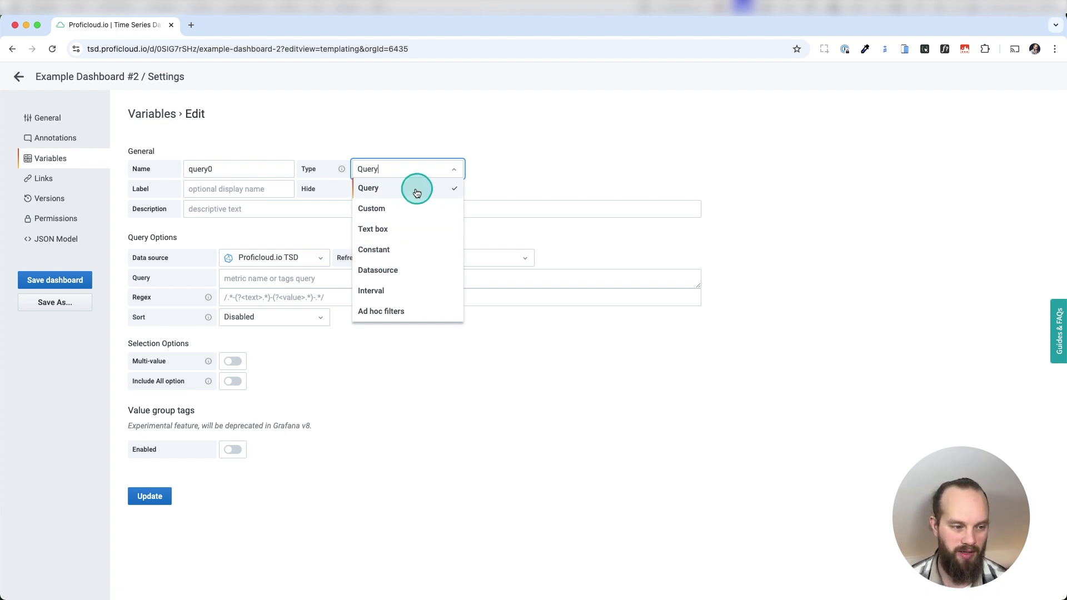
pyautogui.click(382, 177)
# Name the new variable "source"
pyautogui.click(236, 173)
pyautogui.click(231, 126)
pyautogui.click(210, 174)
pyautogui.doubleClick(210, 174)
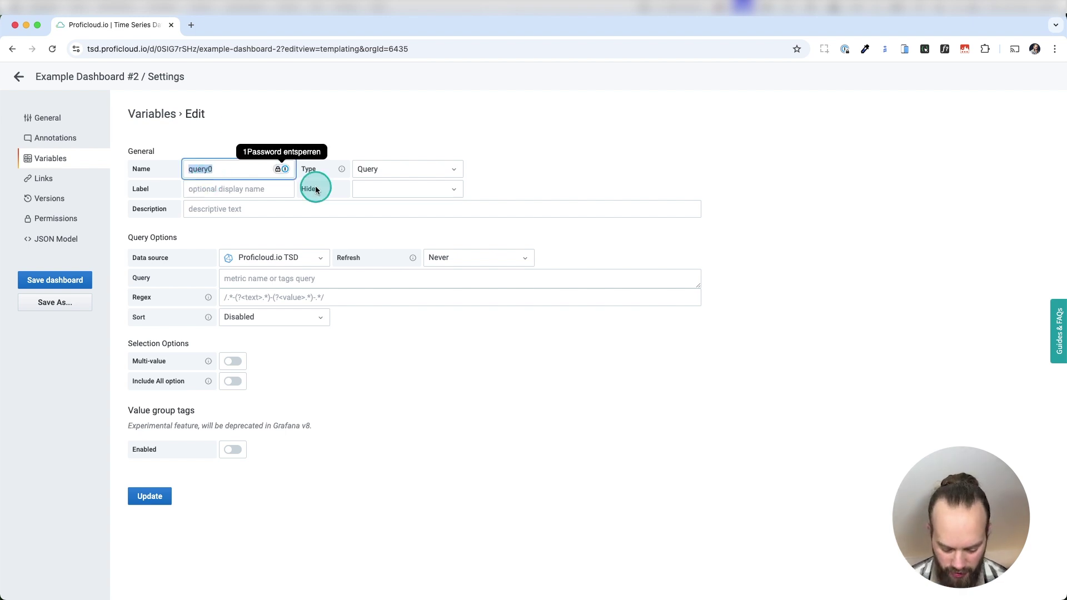
pyautogui.write('source')
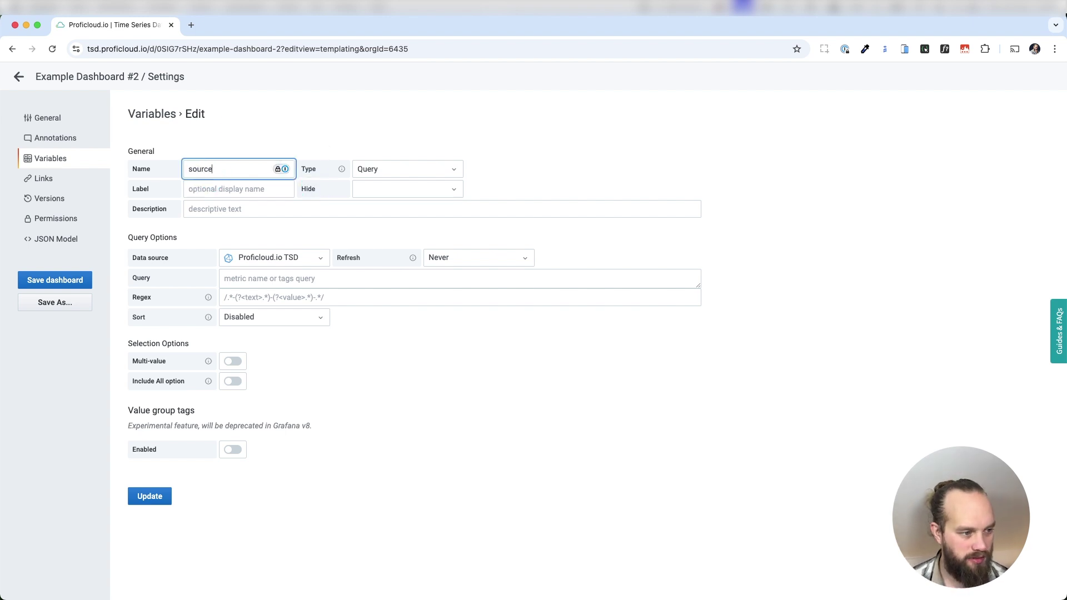
# Label the source variable "Data source" and describe it as "Data source of my data"
pyautogui.click(218, 189)
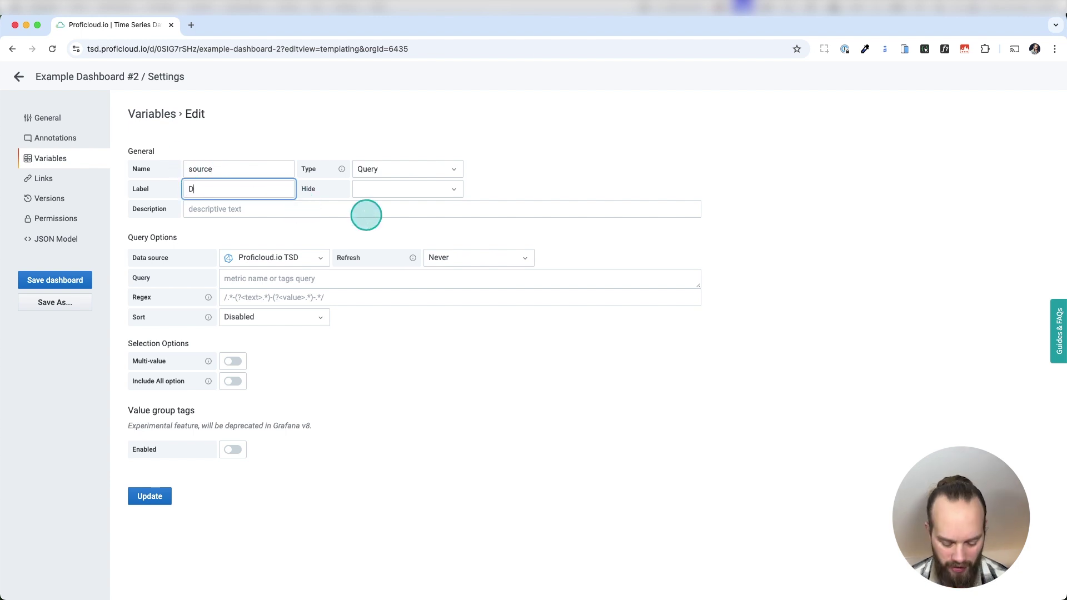
pyautogui.click(335, 210)
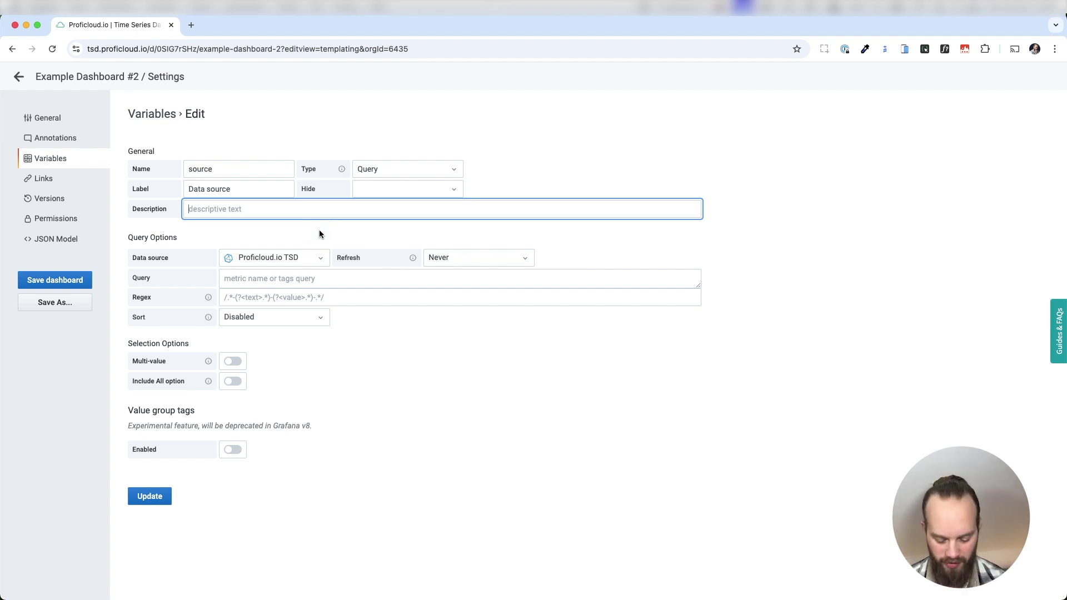
pyautogui.write('Data source of')
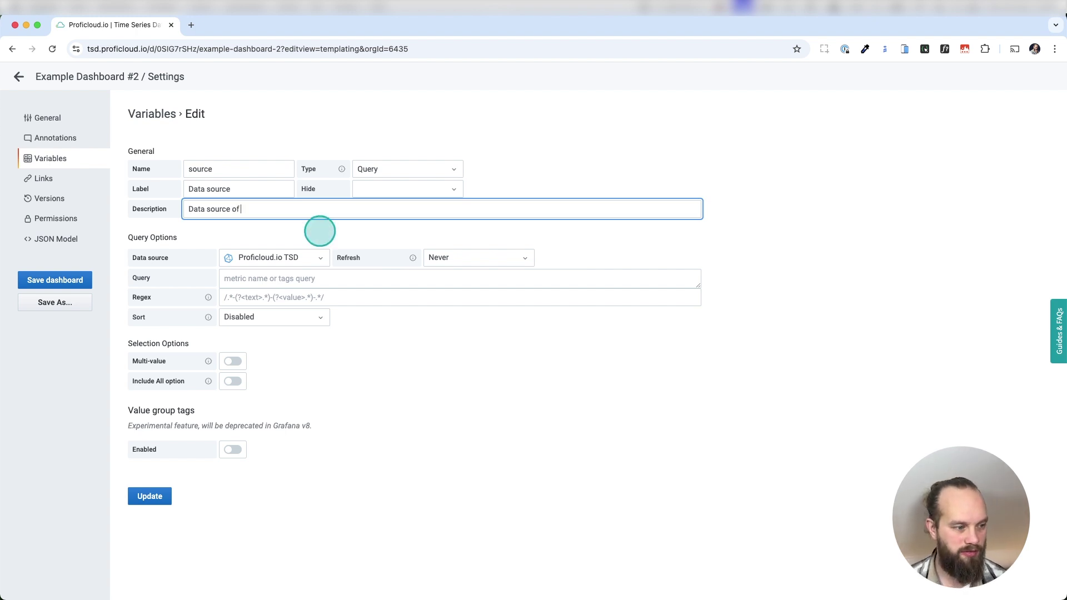
pyautogui.write(' my data')
pyautogui.click(422, 383)
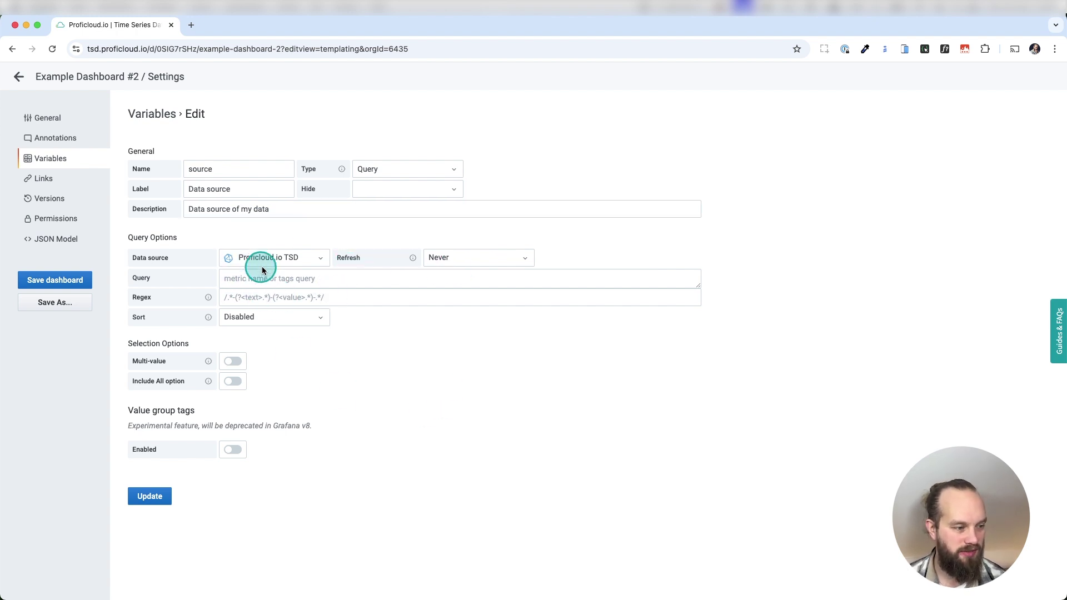
# Keep Proficloud.io TSD as the source variable's data source and set it to refresh On Time Range Change
pyautogui.click(306, 257)
pyautogui.click(237, 265)
pyautogui.click(454, 257)
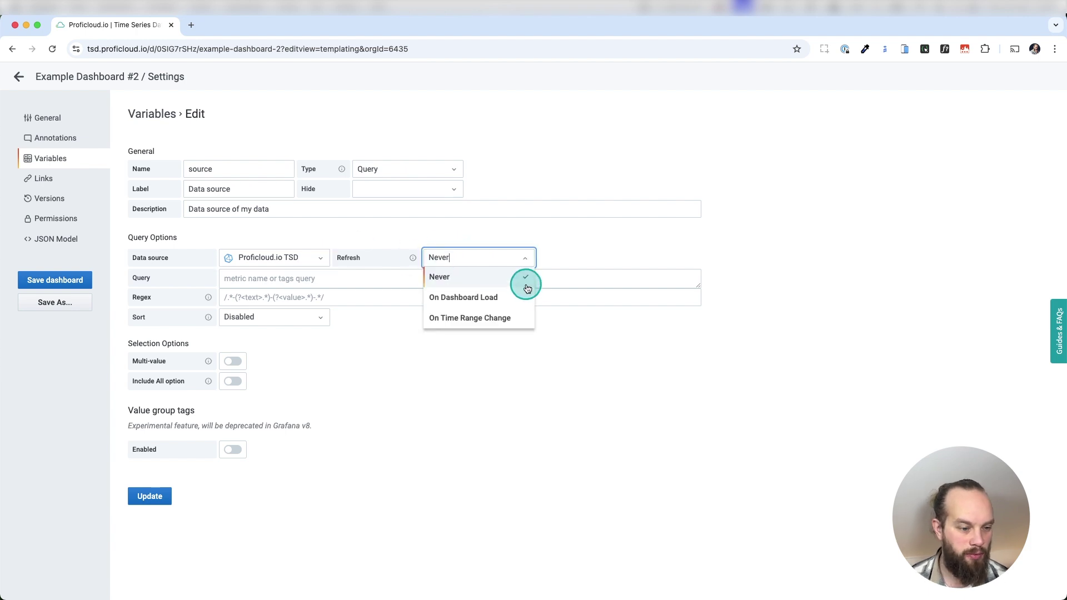
pyautogui.click(500, 318)
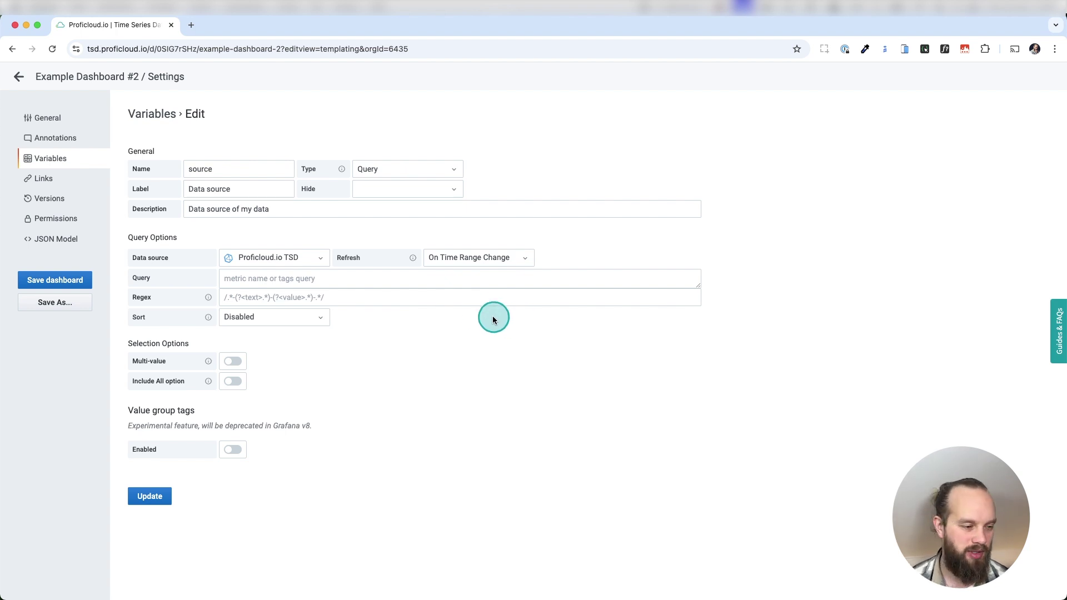
# Enter the query SHOW UUIDS for the source variable and update the variable
pyautogui.click(258, 279)
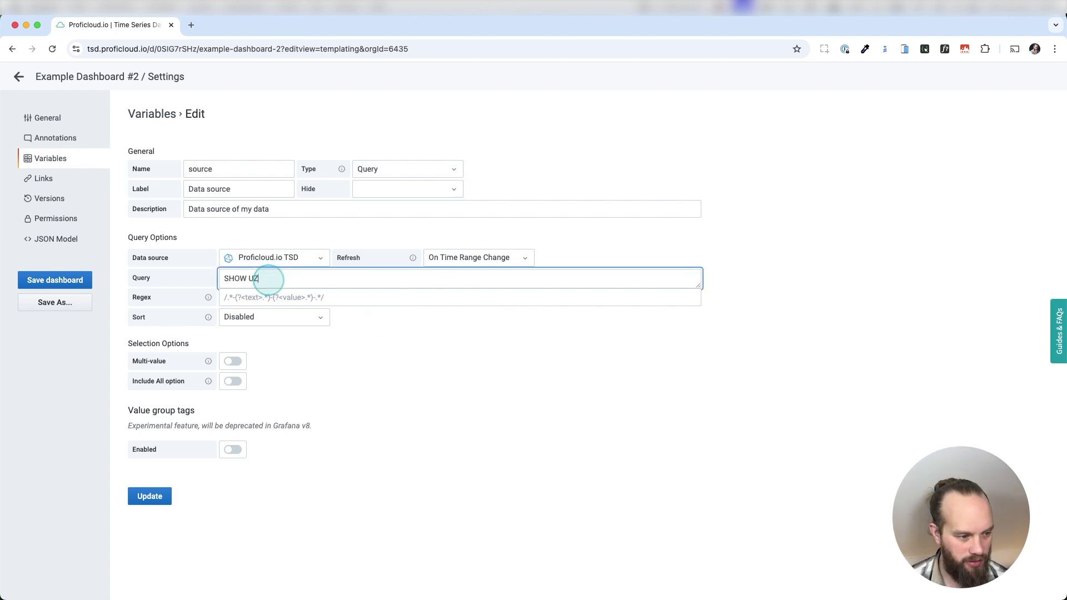
pyautogui.write('SHOW UUIDS')
pyautogui.click(410, 355)
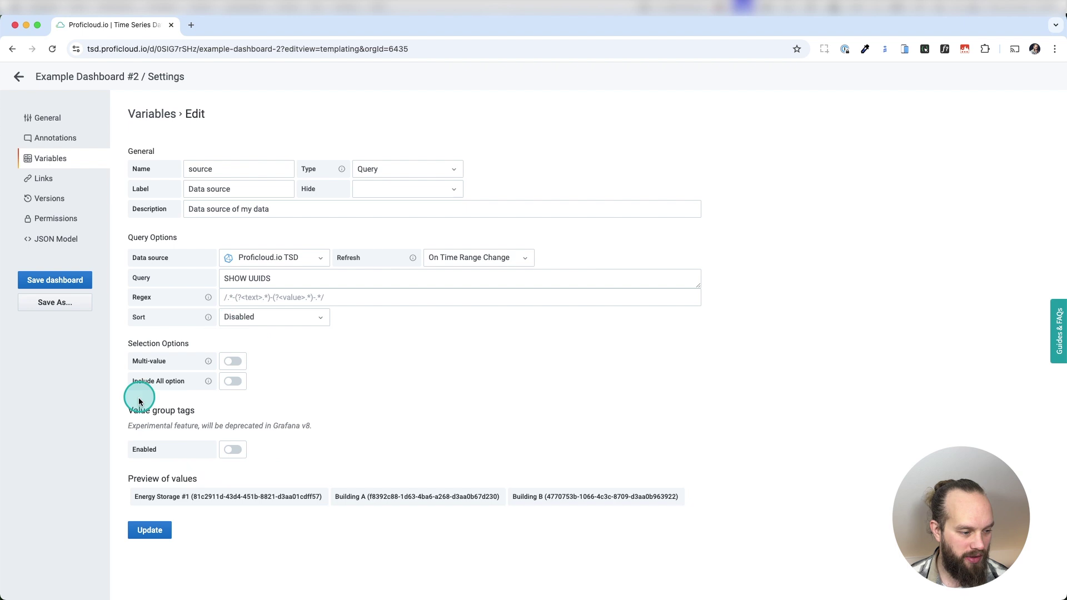
pyautogui.click(150, 531)
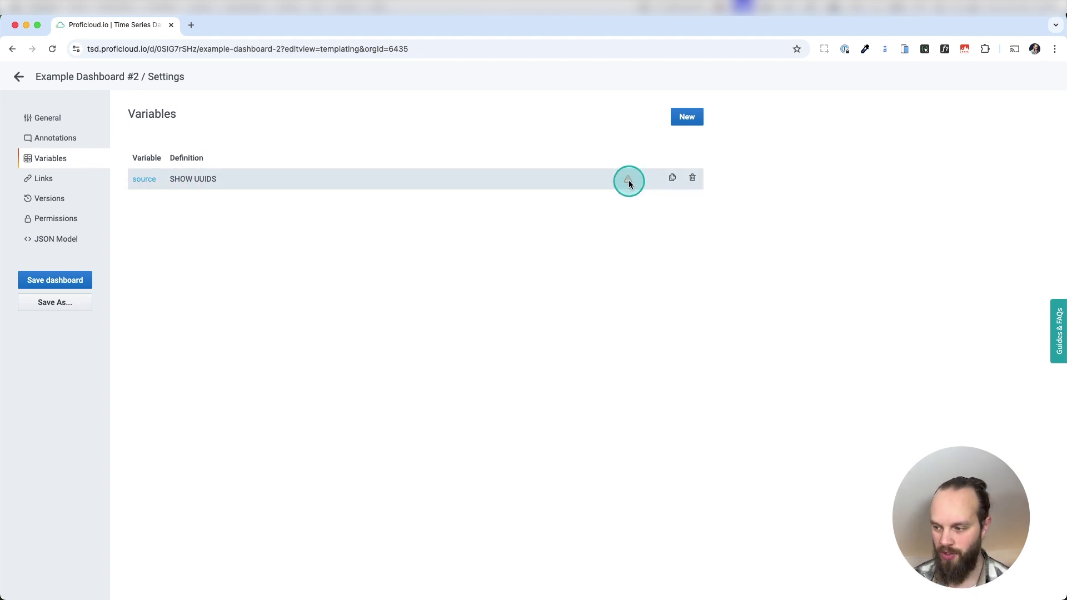
# Create a second variable and name it "metric"
pyautogui.click(687, 118)
pyautogui.doubleClick(248, 167)
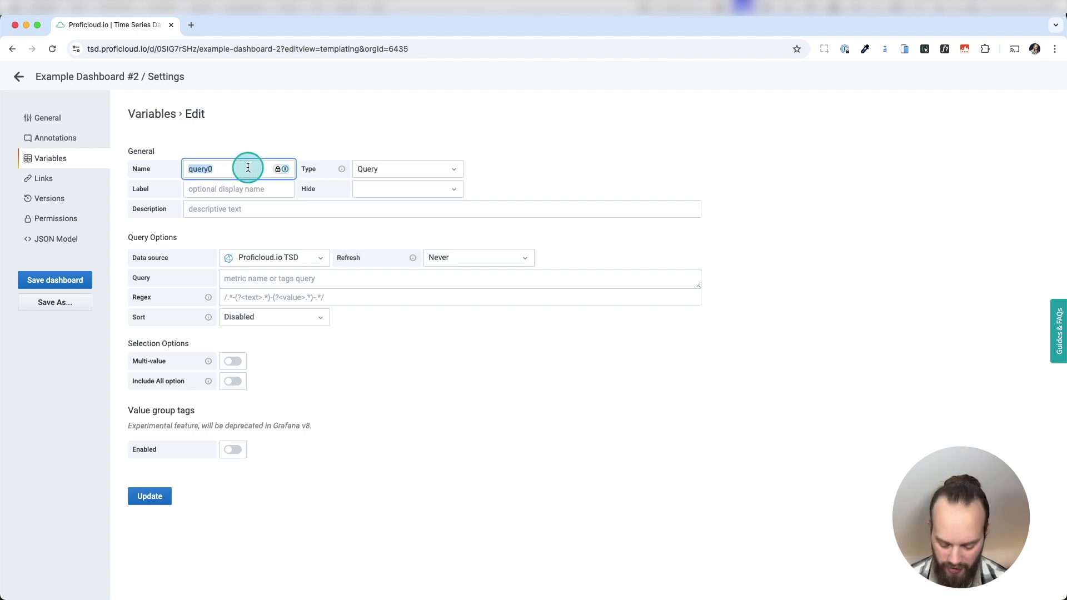
pyautogui.write('M')
pyautogui.press('BackSpace')
pyautogui.write('metric')
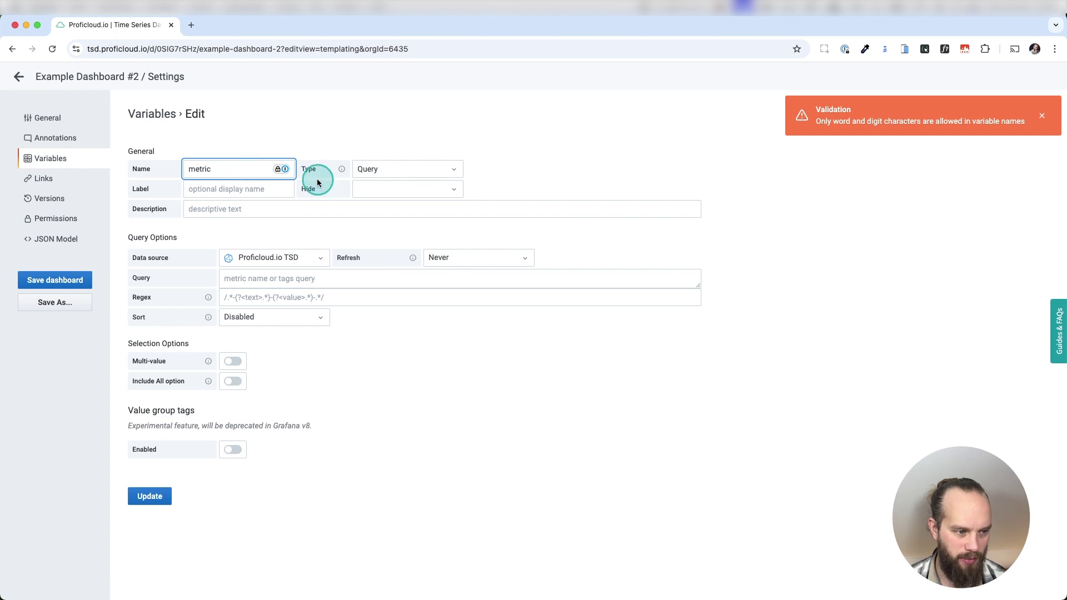
# Label the metric variable "Select metric" and describe it as "Select the metric you want to see in the graph"
pyautogui.click(203, 189)
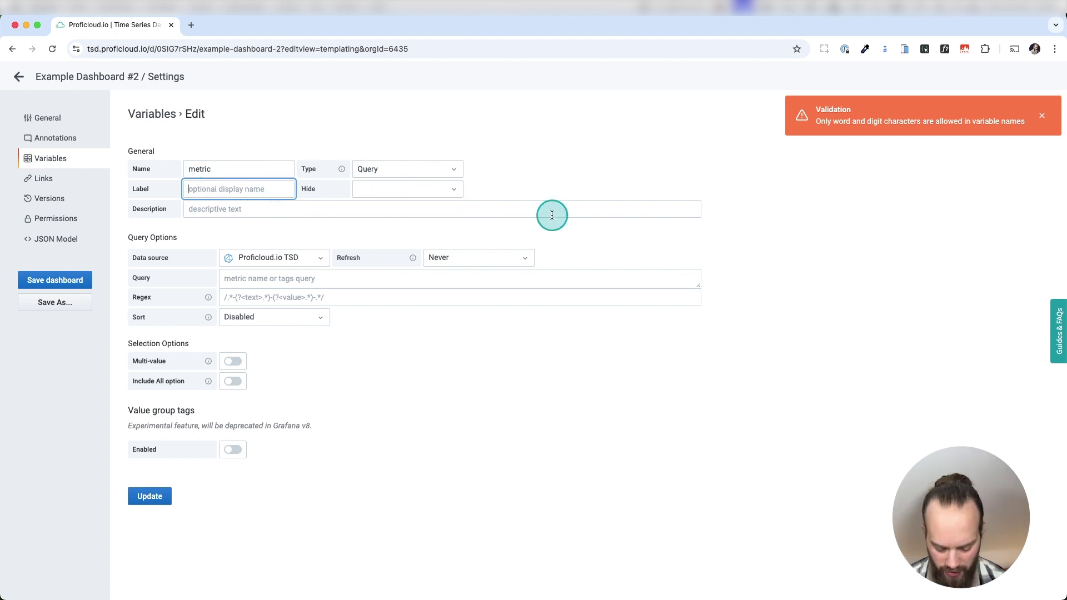
pyautogui.write('Select M')
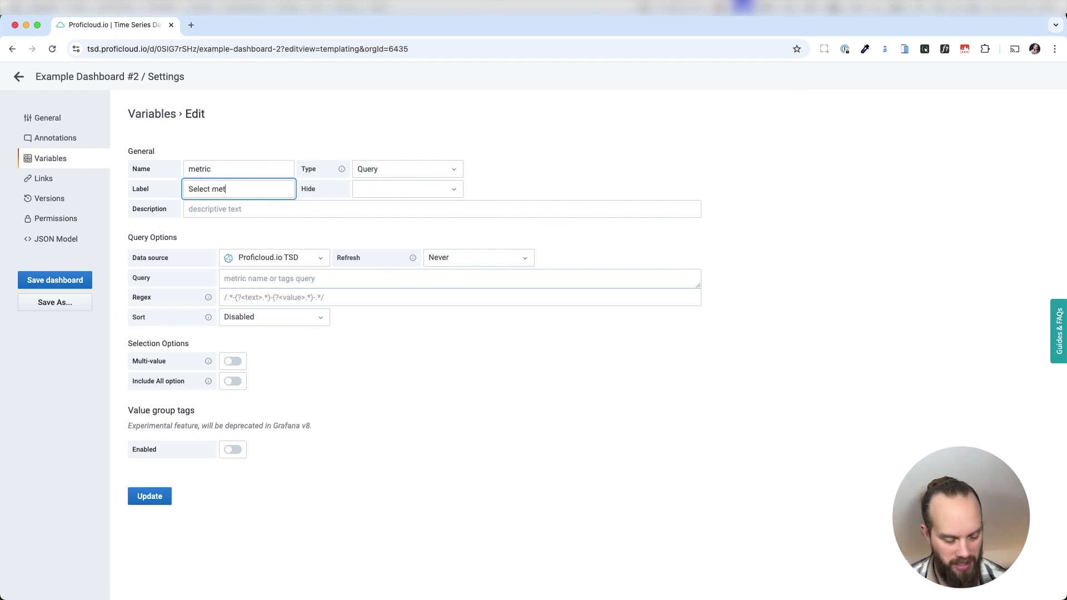
pyautogui.press('Tab')
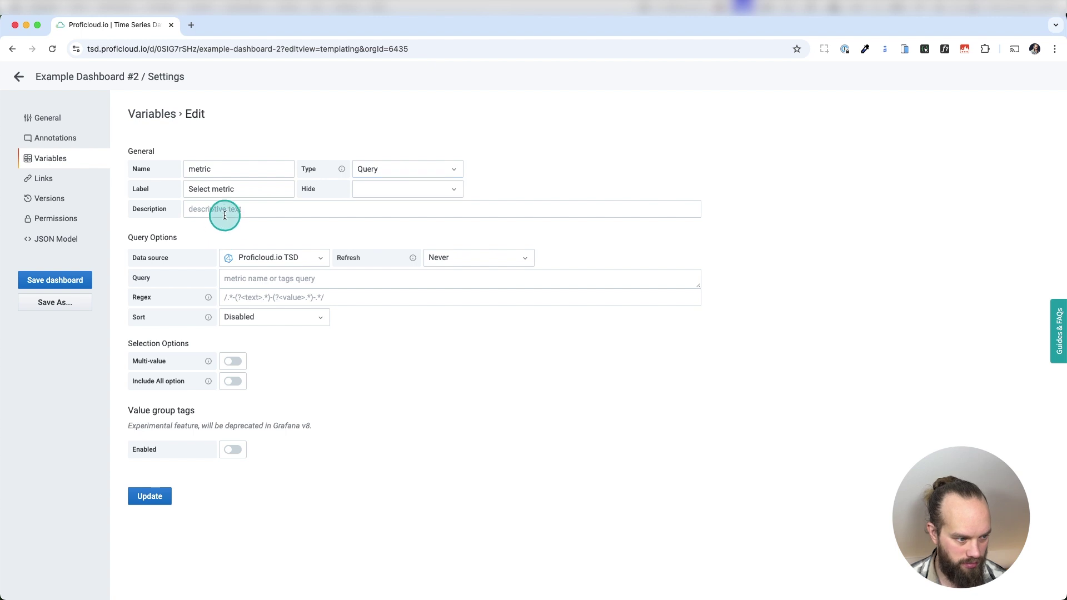
pyautogui.click(226, 211)
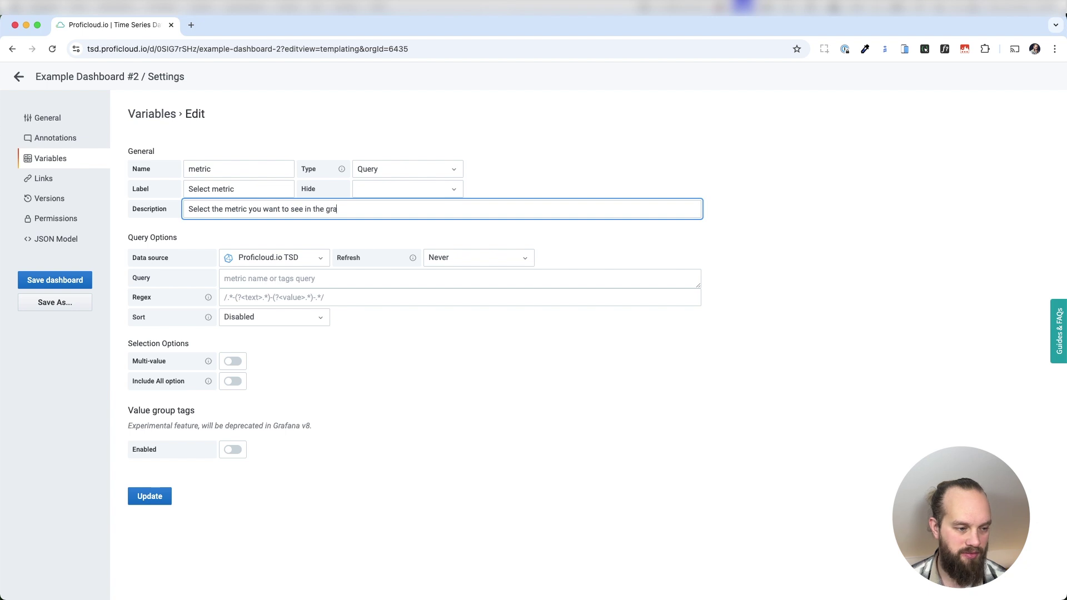
pyautogui.click(414, 364)
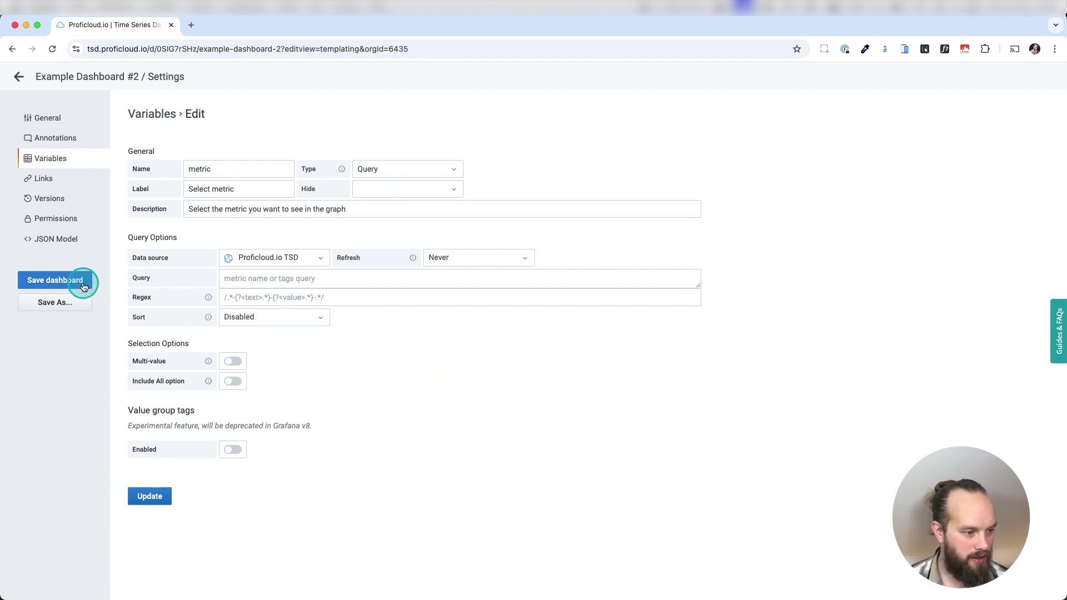
# Enter the query SHOW MEASUREMENTS WHERE "uuid" = '$source' AND $timeFilter for the metric variable and update the variable
pyautogui.click(240, 283)
pyautogui.write('SHOW MEASUREMENTS WHERE "uuid" = \'$source\' AND $timeFilter')
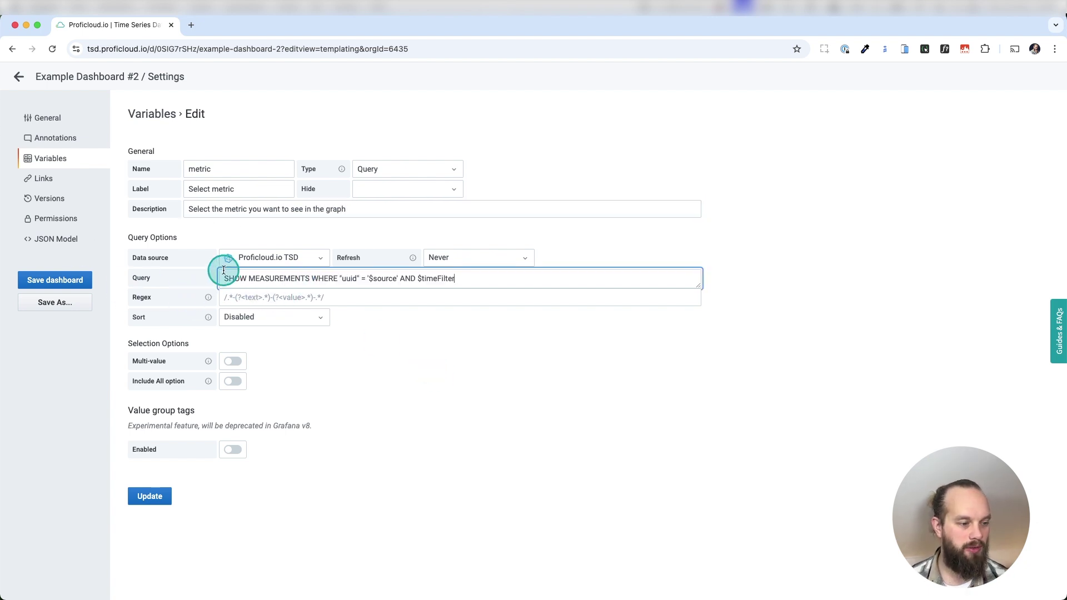
pyautogui.moveTo(222, 280)
pyautogui.mouseDown()
pyautogui.moveTo(317, 278)
pyautogui.moveTo(227, 284)
pyautogui.mouseUp()
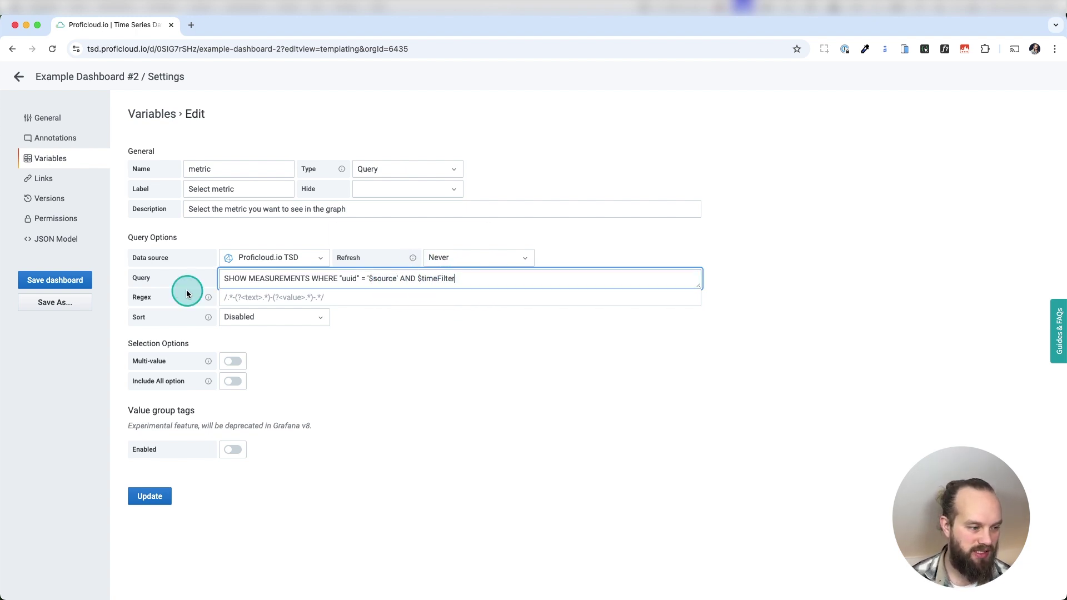
pyautogui.click(453, 351)
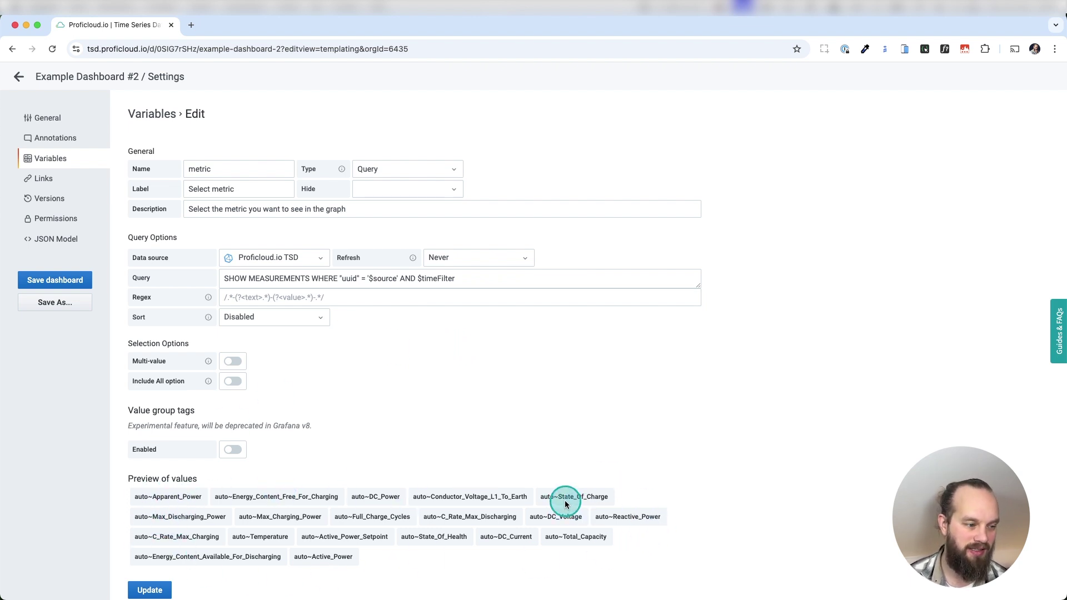
pyautogui.click(150, 591)
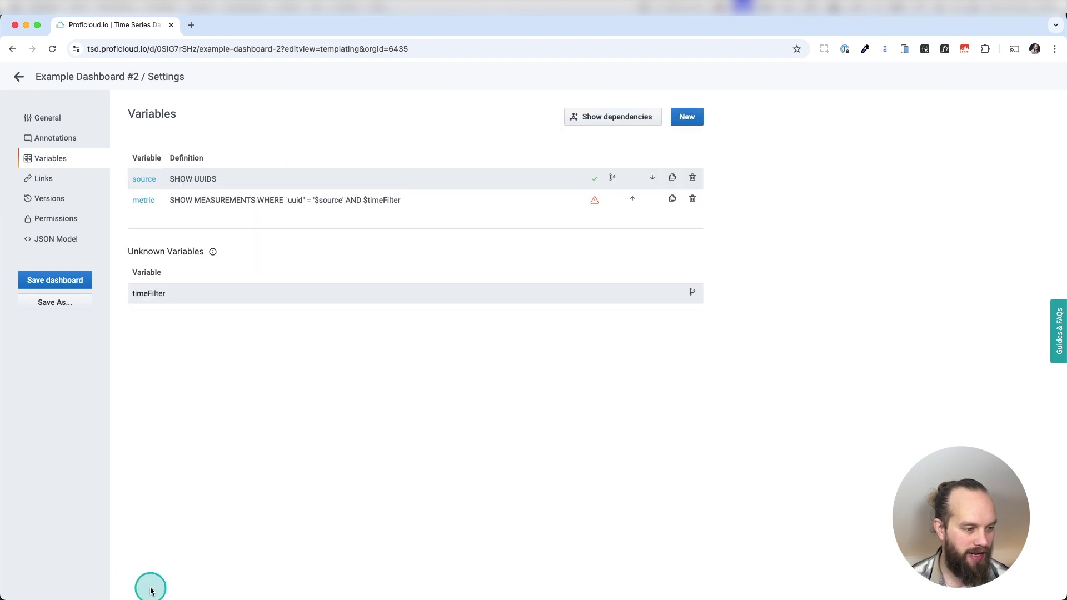
# Return to the dashboard and check the options offered by the metric and source selectors
pyautogui.click(24, 86)
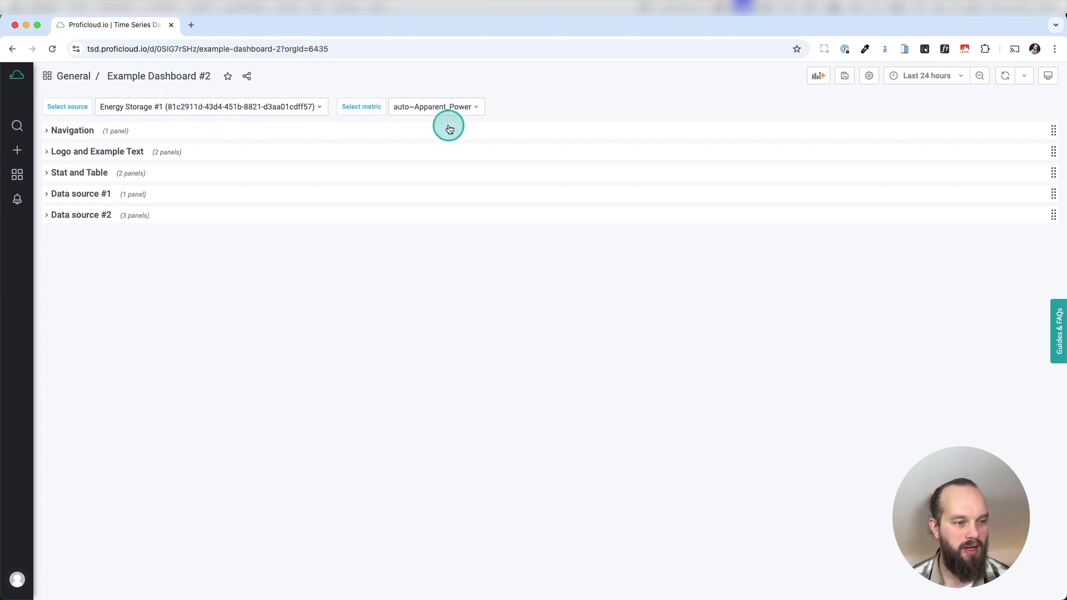
pyautogui.click(455, 109)
pyautogui.scroll(-3, 459, 303)
pyautogui.scroll(3, 459, 262)
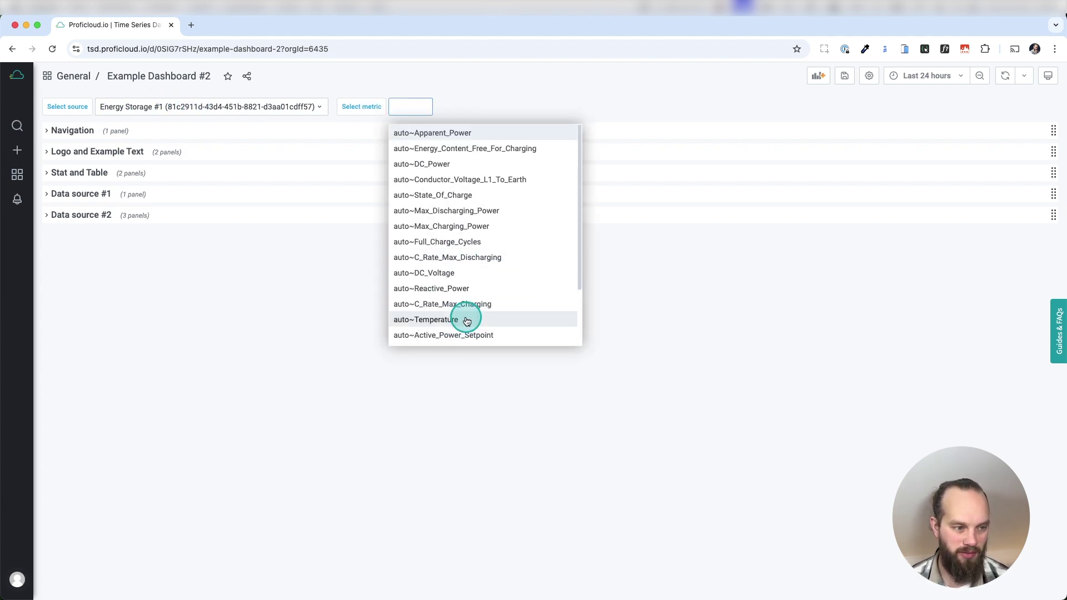
pyautogui.click(466, 356)
pyautogui.click(161, 106)
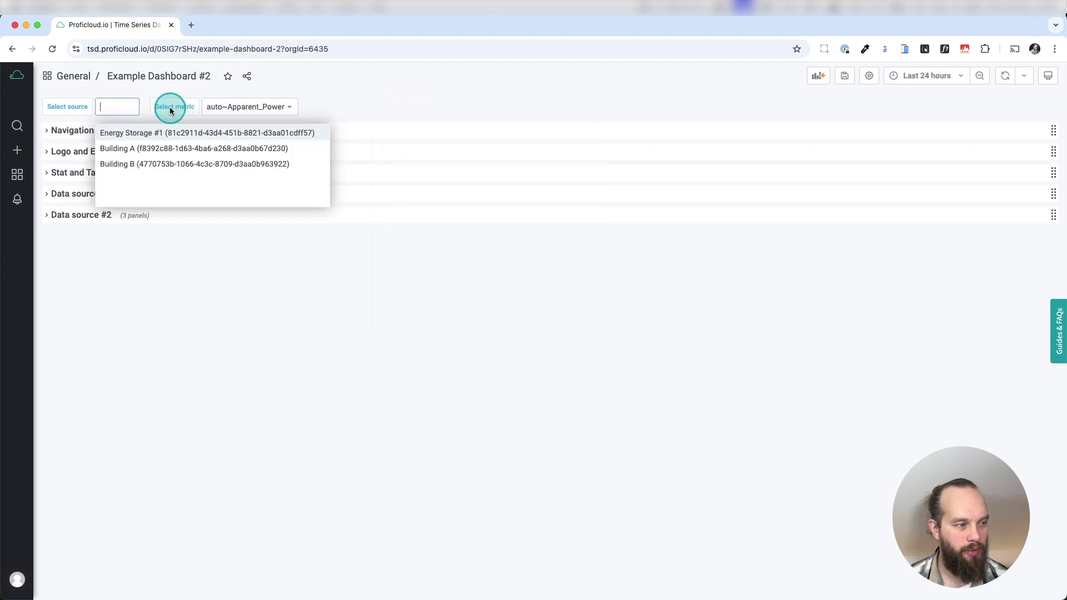
pyautogui.click(301, 336)
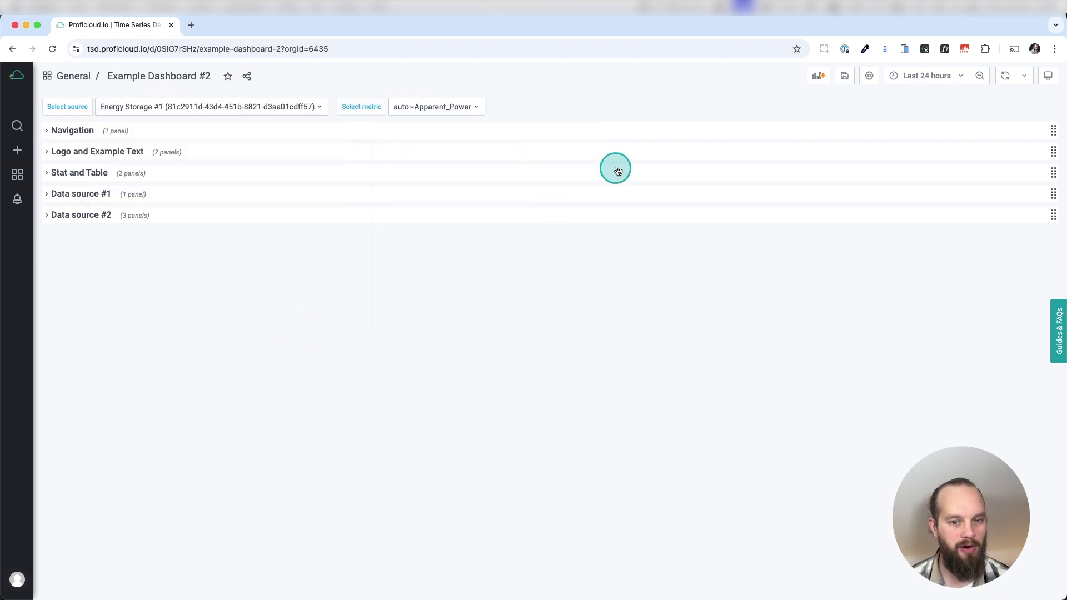
# Create a third dashboard variable of type Text box and name it "MetricName"
pyautogui.click(870, 76)
pyautogui.click(50, 158)
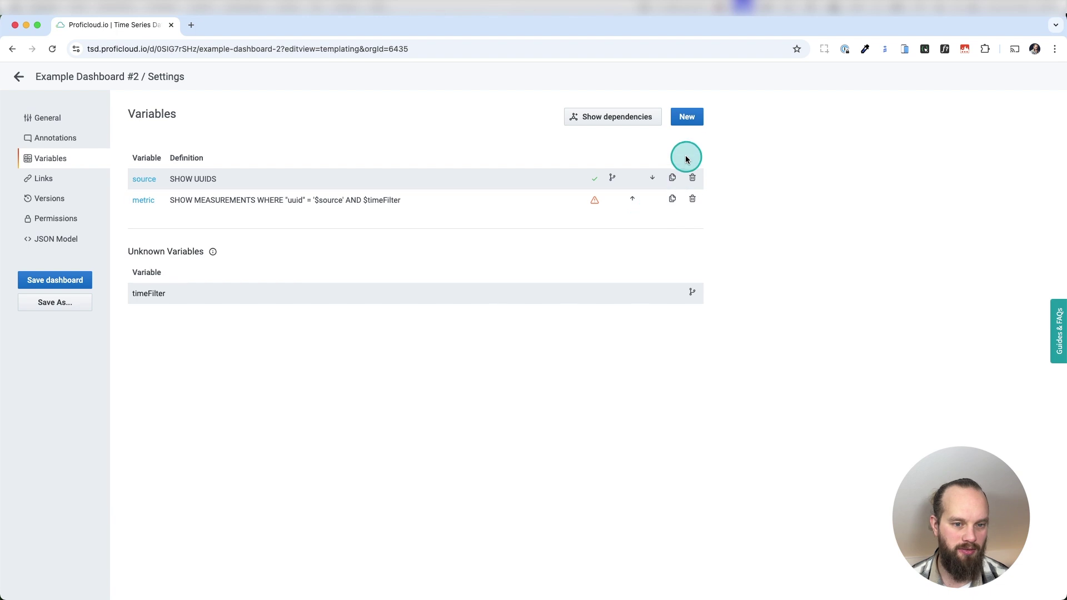
pyautogui.click(689, 118)
pyautogui.click(222, 170)
pyautogui.click(422, 169)
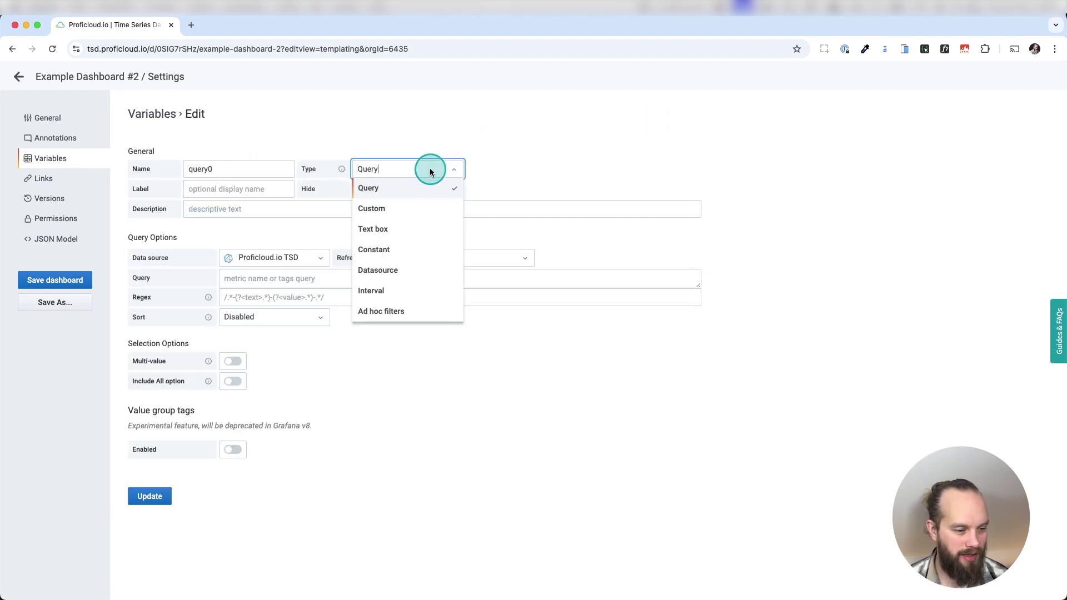
pyautogui.click(389, 229)
pyautogui.doubleClick(226, 169)
pyautogui.write('MetricName')
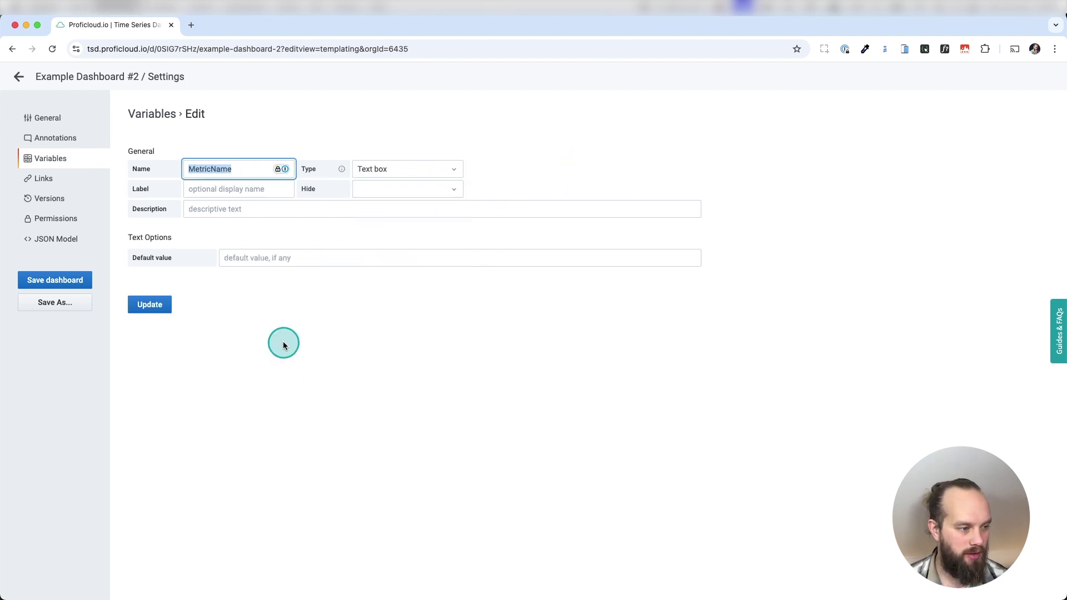
# Label the variable "Type in name", describe it as "Type in name of metric, whatever you like", update it and return to the dashboard
pyautogui.click(260, 192)
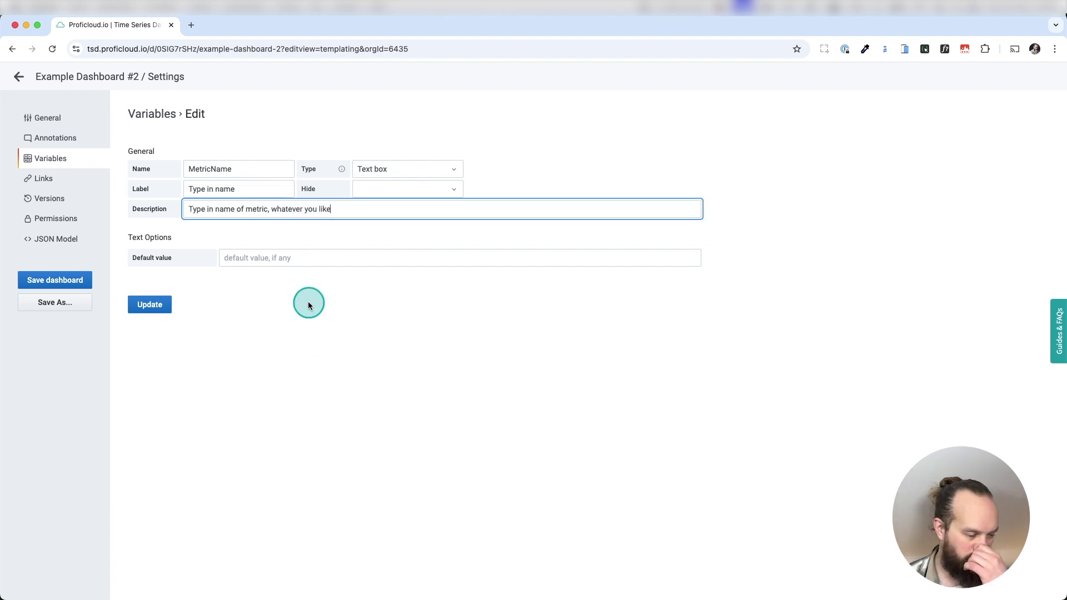
pyautogui.click(324, 346)
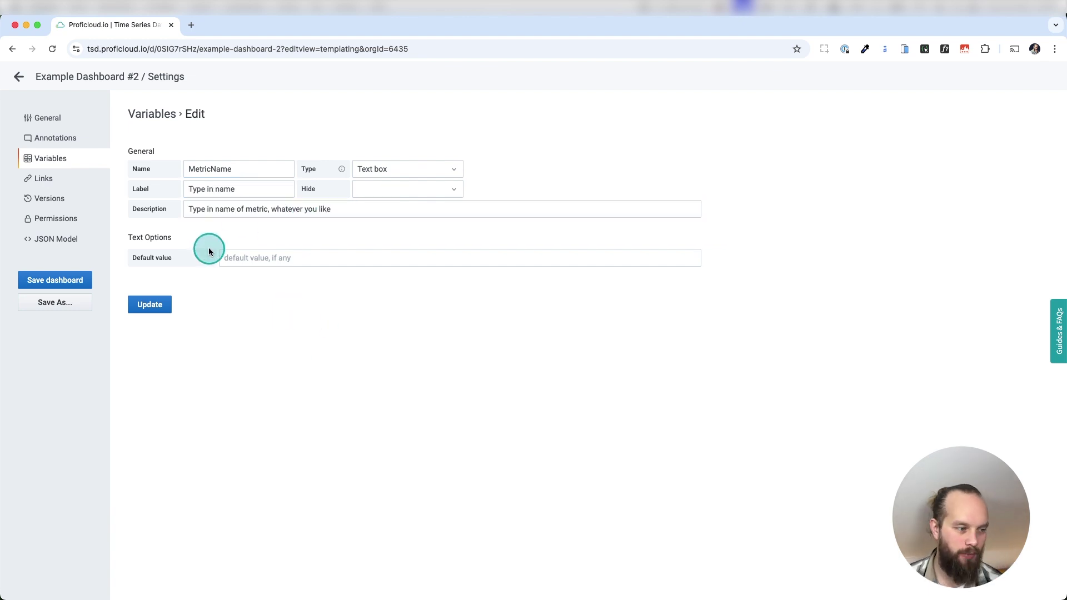
pyautogui.click(158, 305)
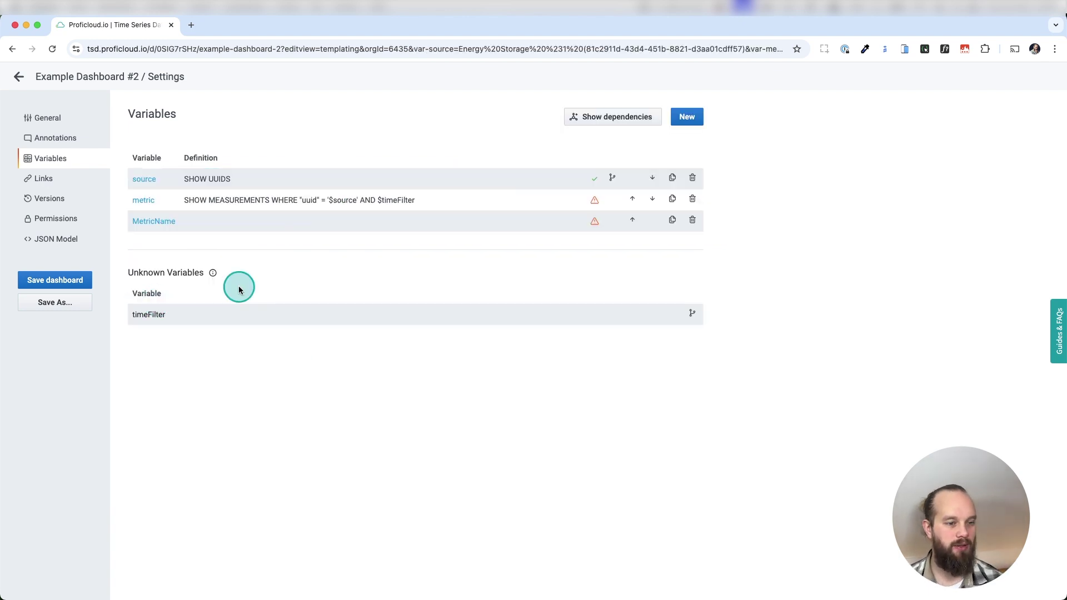
pyautogui.click(20, 76)
pyautogui.moveTo(516, 111)
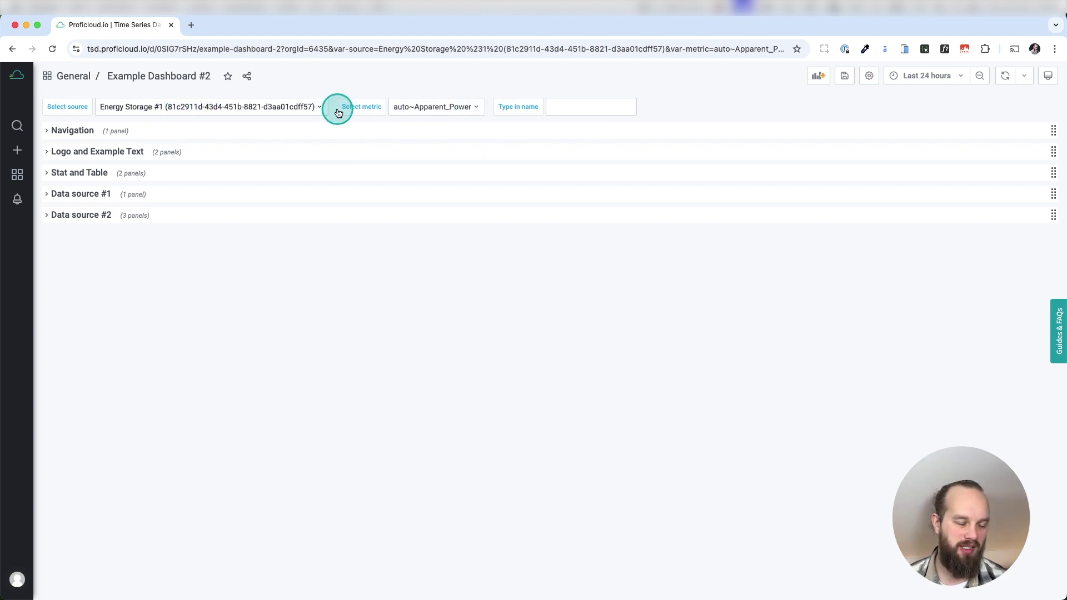
# Add an empty panel titled $MetricName and enter "Hello World" as the value of the name variable
pyautogui.click(821, 77)
pyautogui.click(189, 208)
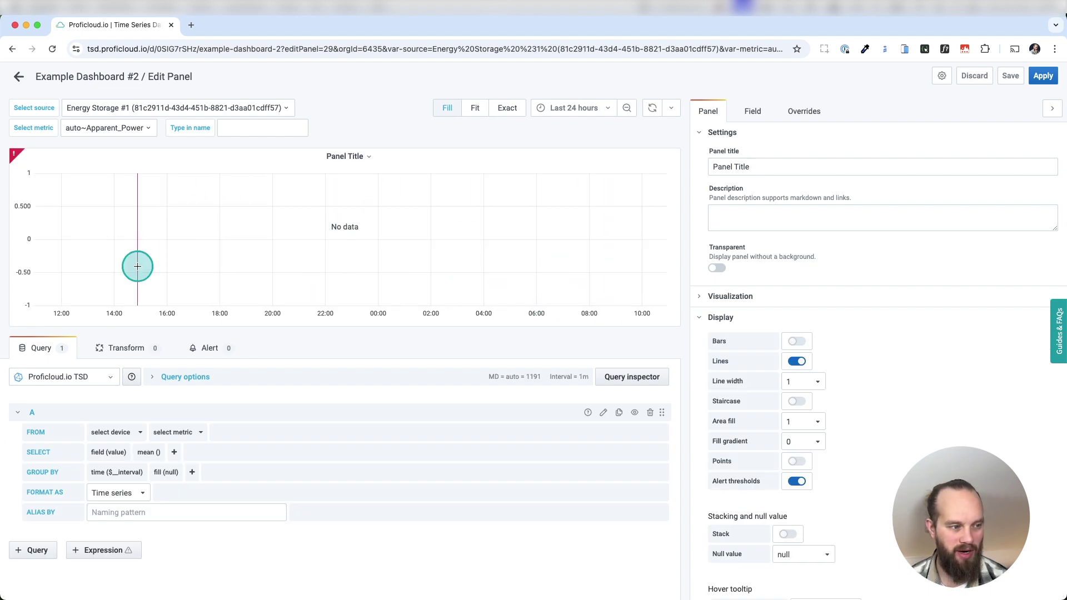
pyautogui.click(698, 319)
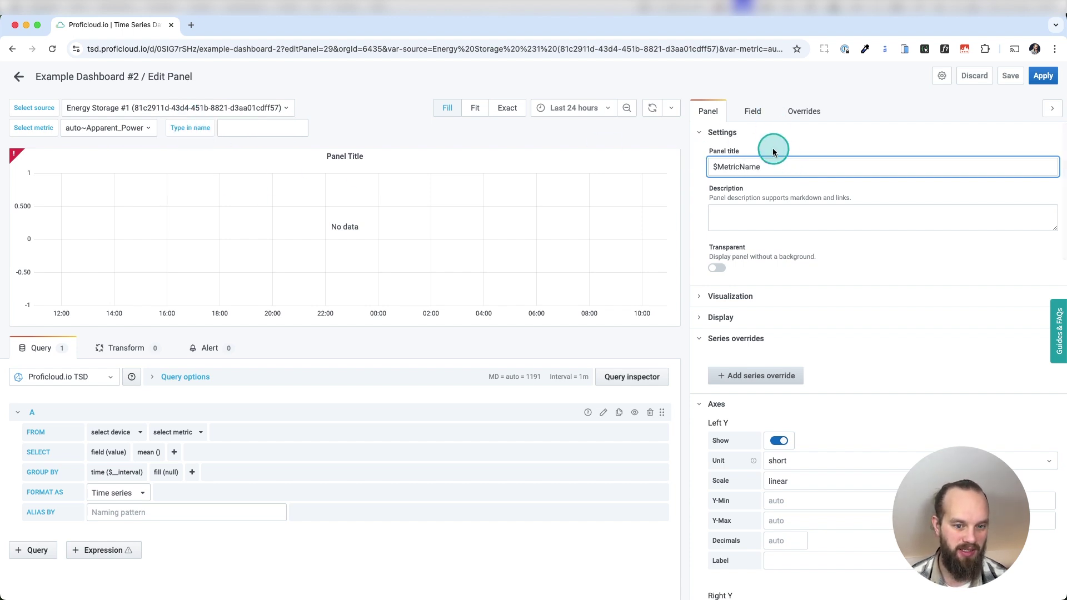
pyautogui.click(813, 151)
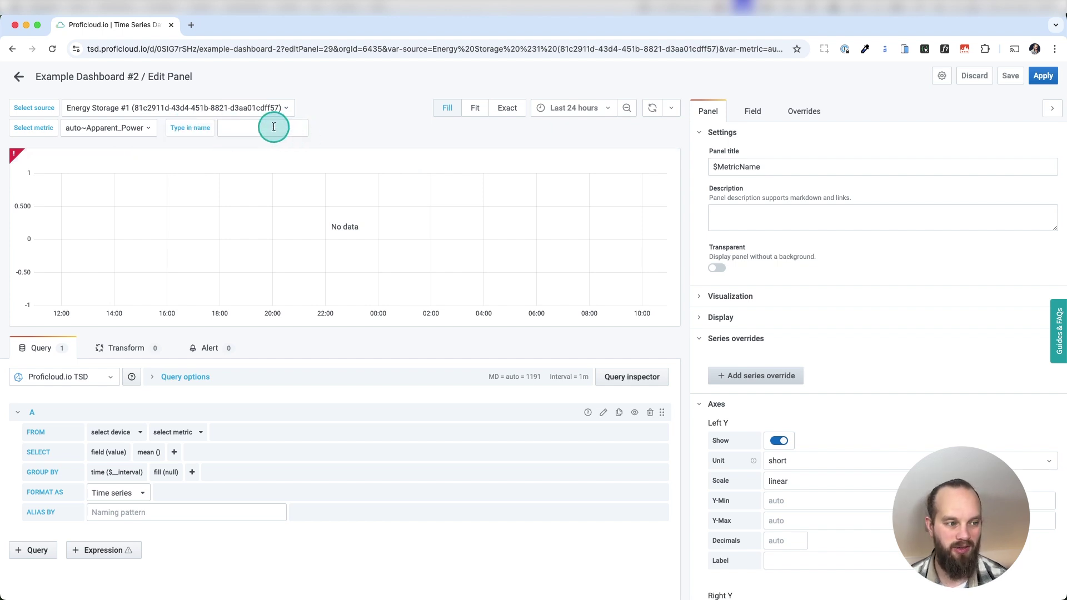
pyautogui.write('Hello World')
pyautogui.click(387, 150)
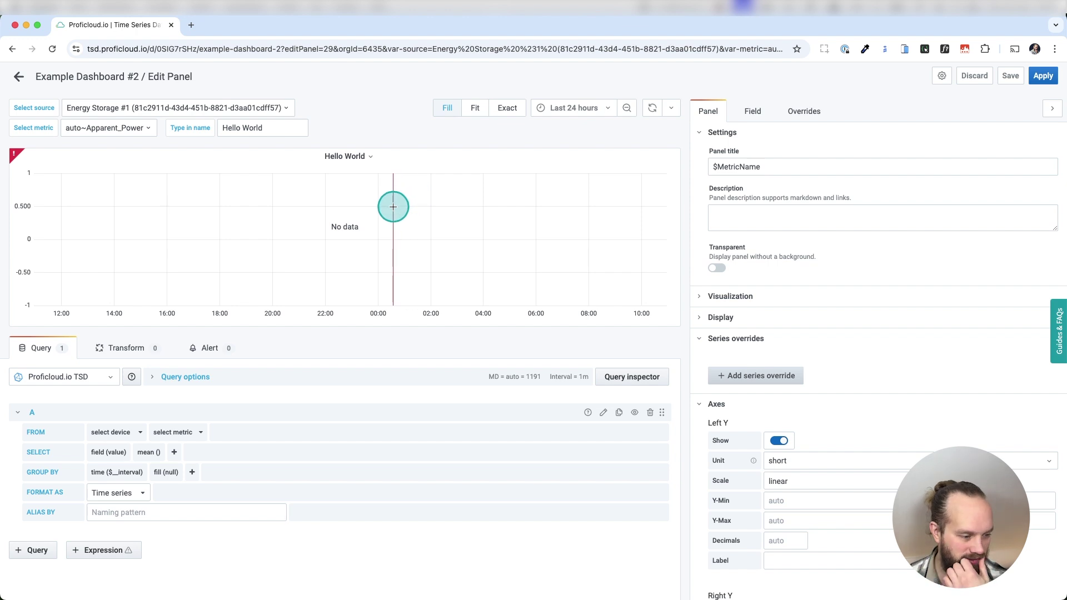
# Set the FROM clause of query A to the device $source and the metric $metric
pyautogui.click(106, 432)
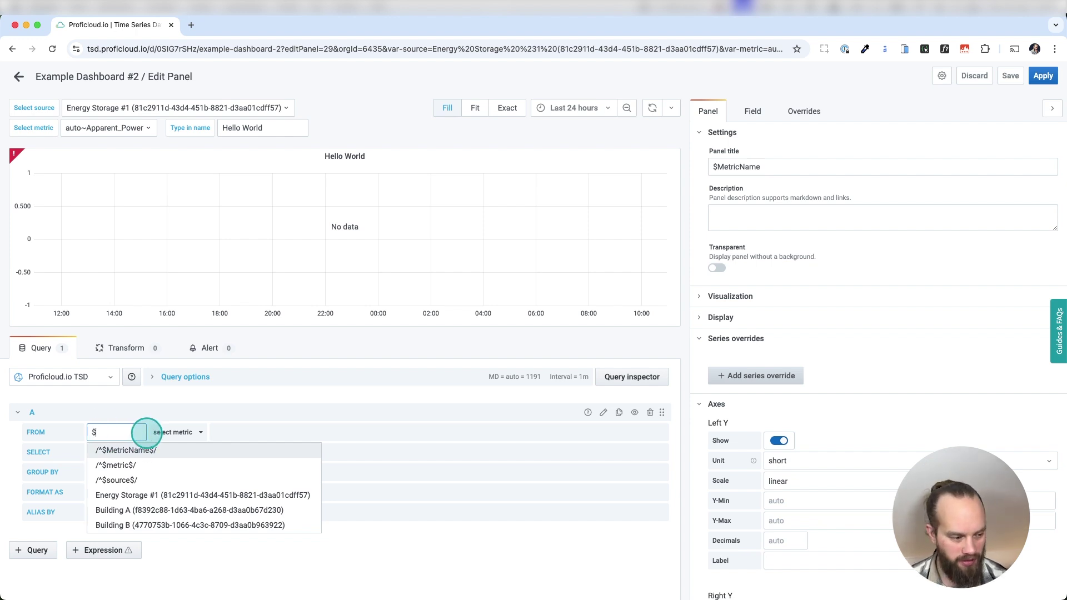
pyautogui.write('$source')
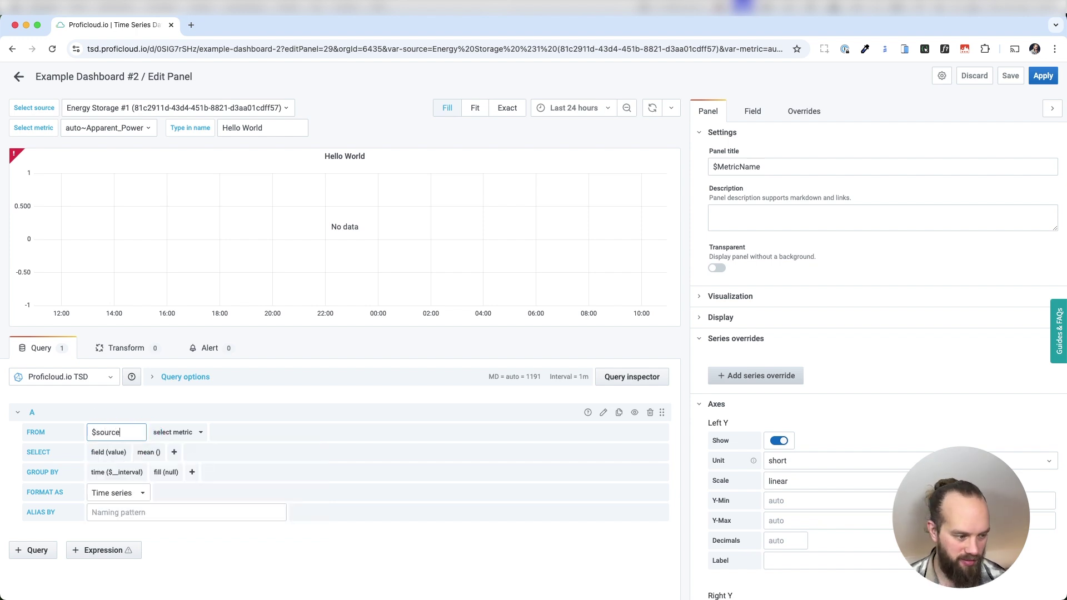
pyautogui.click(152, 433)
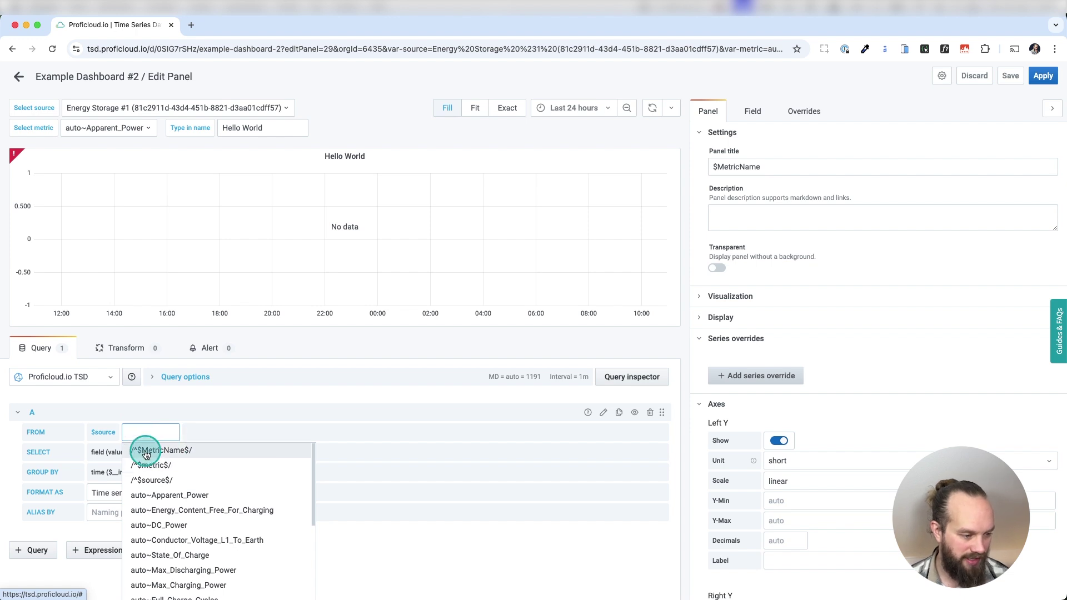
pyautogui.write('$metric')
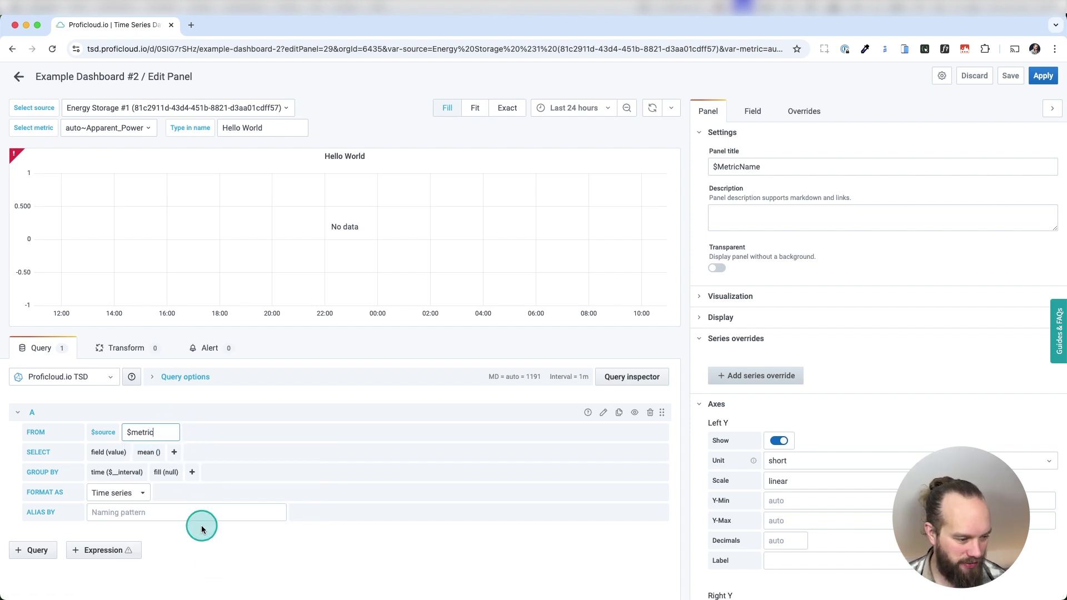
pyautogui.click(248, 567)
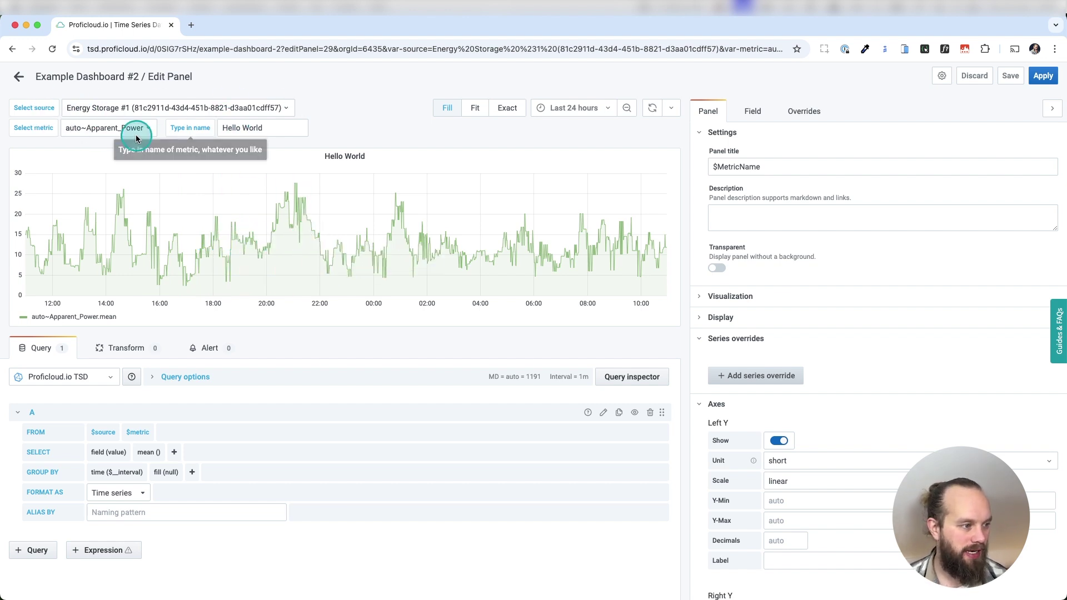
# Test the metric variable with auto~State_Of_Charge and auto~C_Rate_Max_Charging, ending on auto~Temperature
pyautogui.click(111, 128)
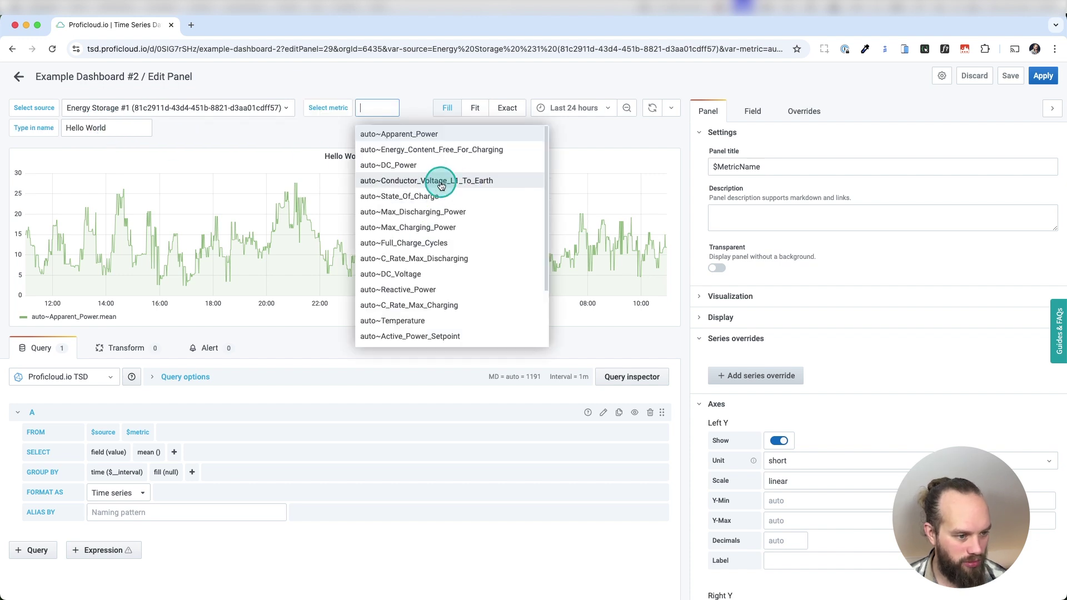
pyautogui.click(424, 196)
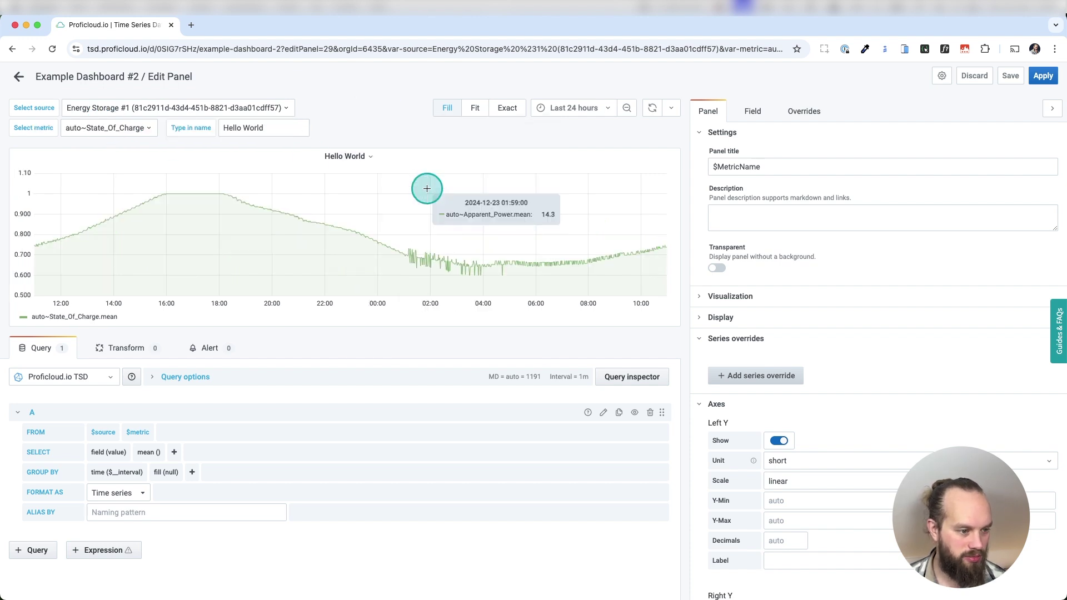
pyautogui.click(121, 128)
pyautogui.scroll(-2, 460, 311)
pyautogui.click(453, 295)
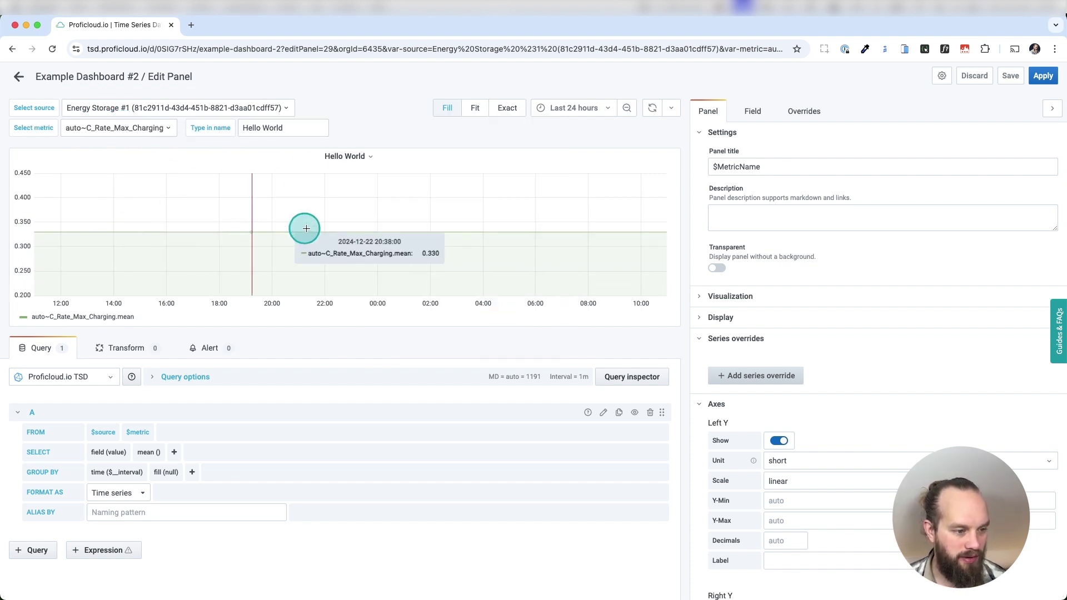
pyautogui.click(155, 128)
pyautogui.scroll(-2, 421, 273)
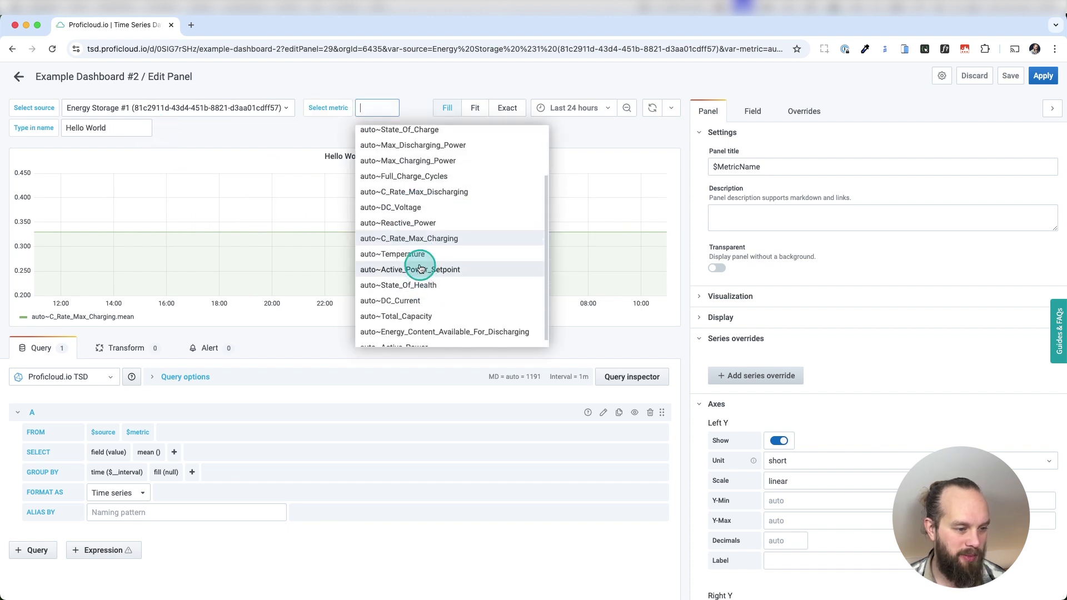
pyautogui.click(389, 254)
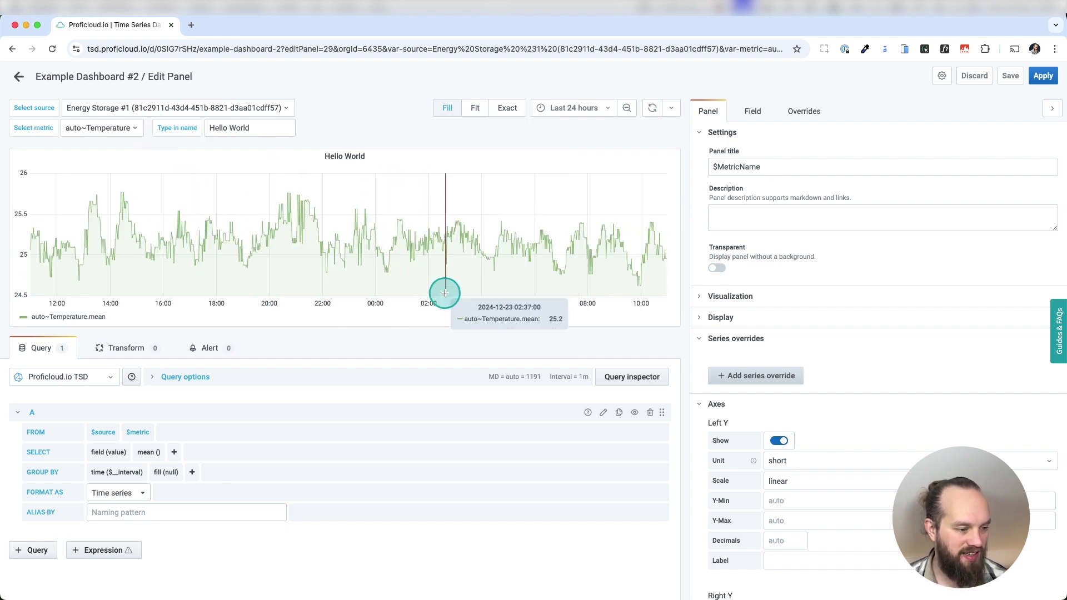
# Set the name variable to "Temperature" and change the panel title to "$metric from $source"
pyautogui.click(277, 132)
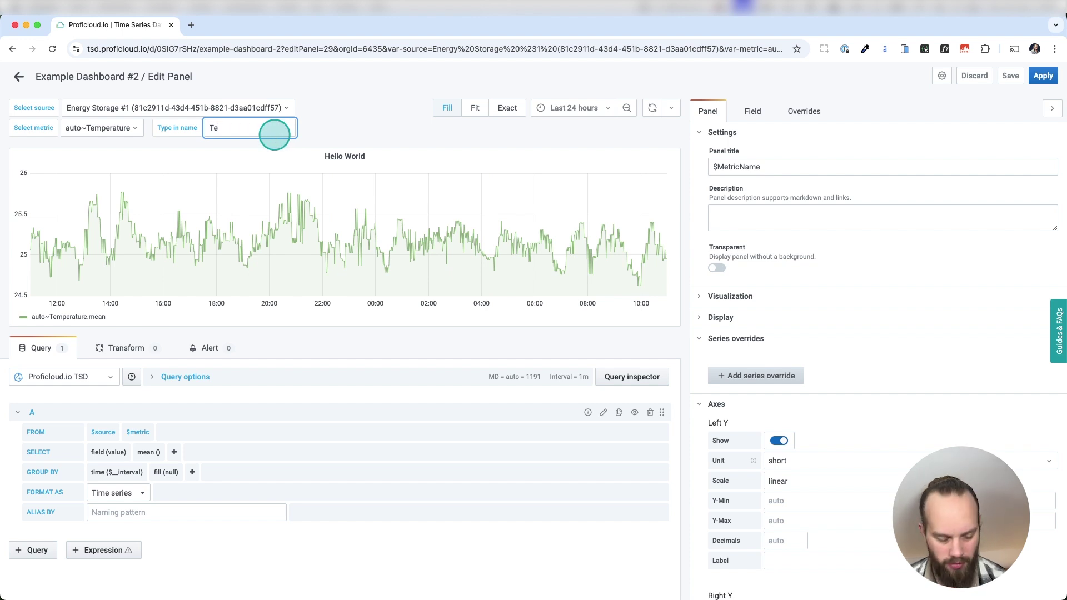
pyautogui.click(352, 141)
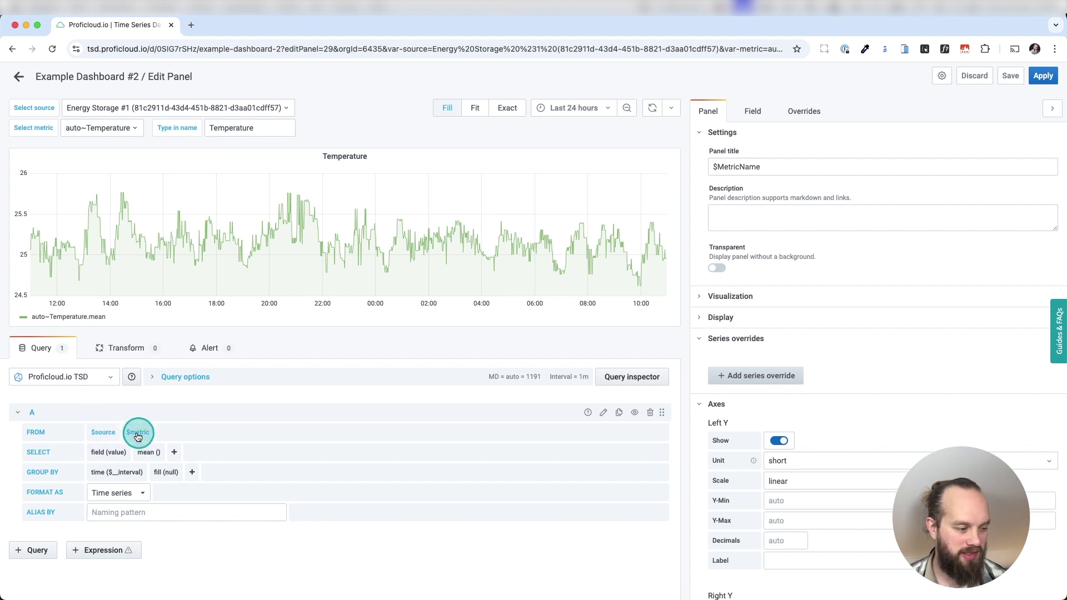
pyautogui.click(797, 165)
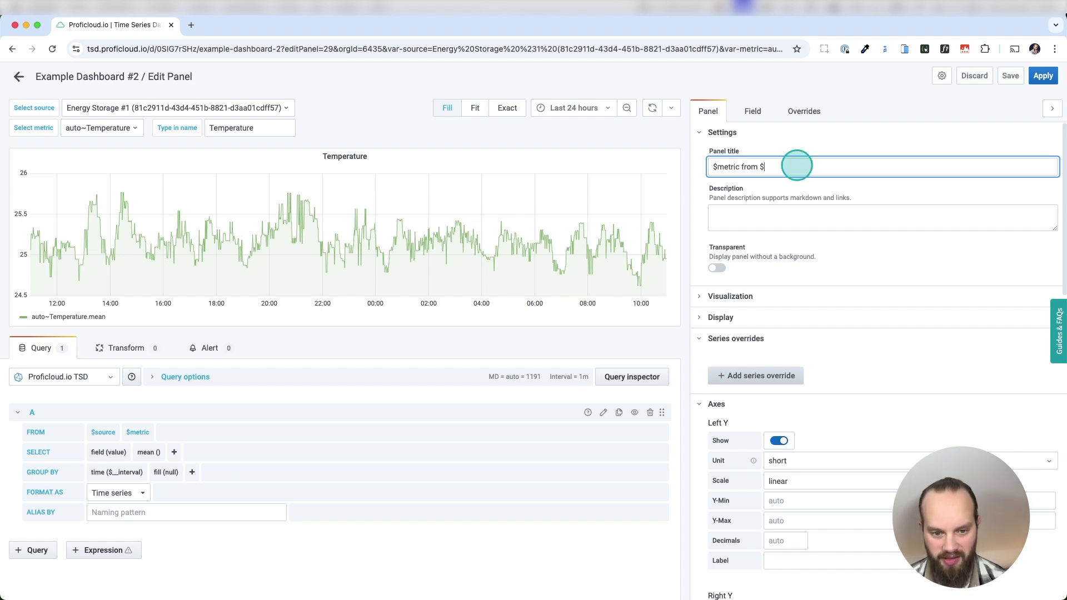
pyautogui.click(778, 194)
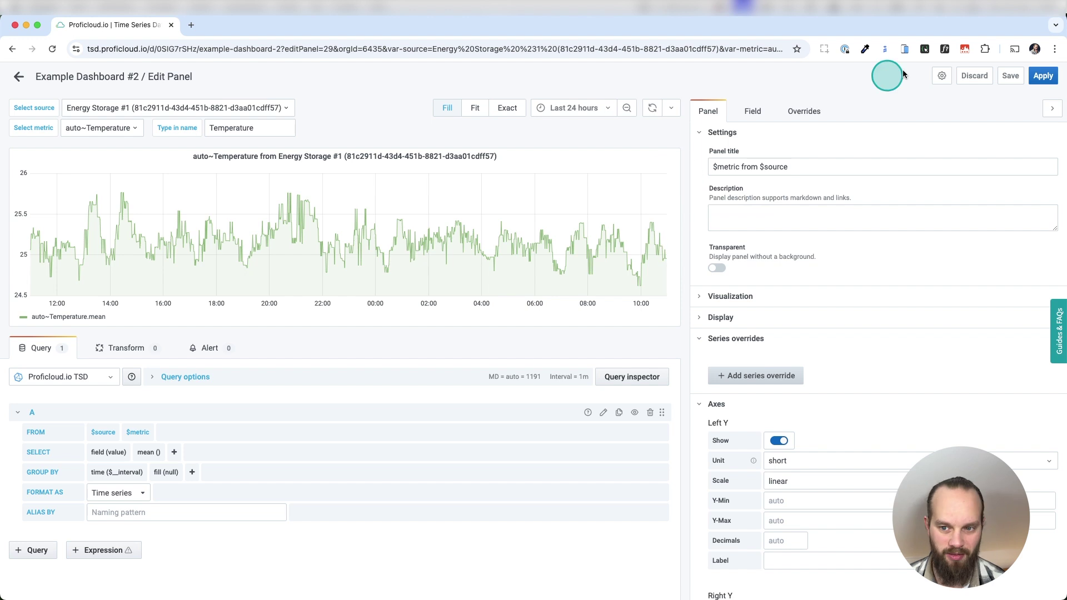
# Apply the panel edits and save the dashboard
pyautogui.click(1043, 78)
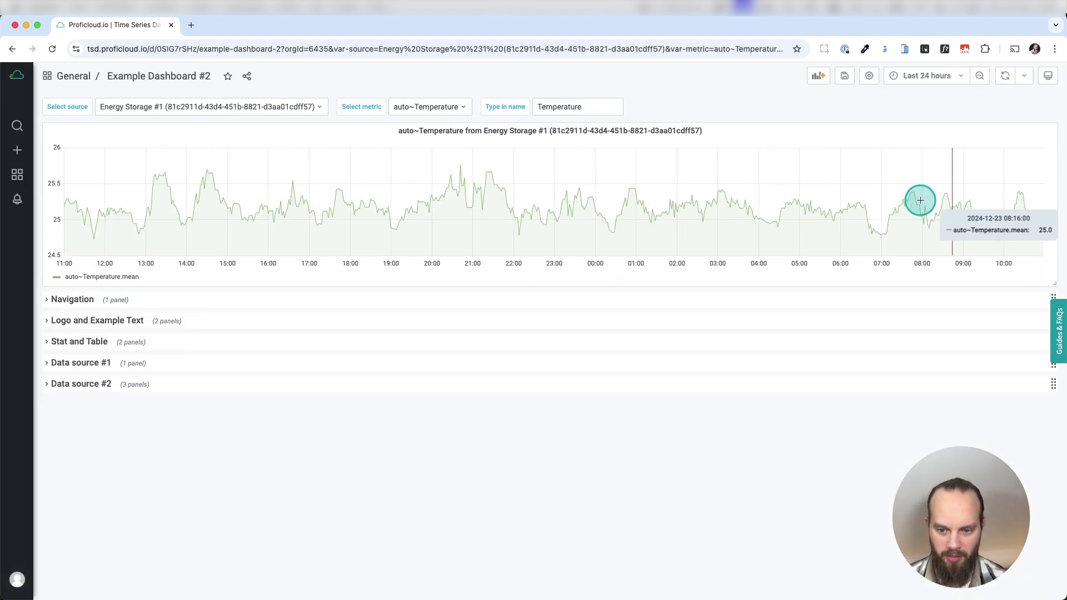
pyautogui.click(843, 78)
pyautogui.click(438, 220)
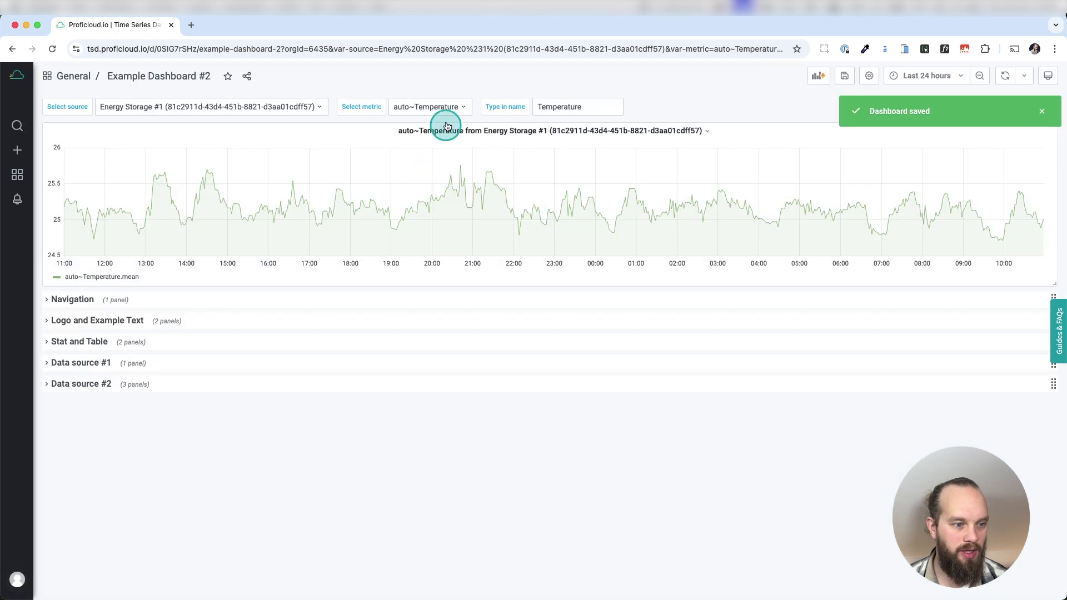
# Switch the dashboard's metric selection to auto~State_Of_Charge
pyautogui.click(442, 106)
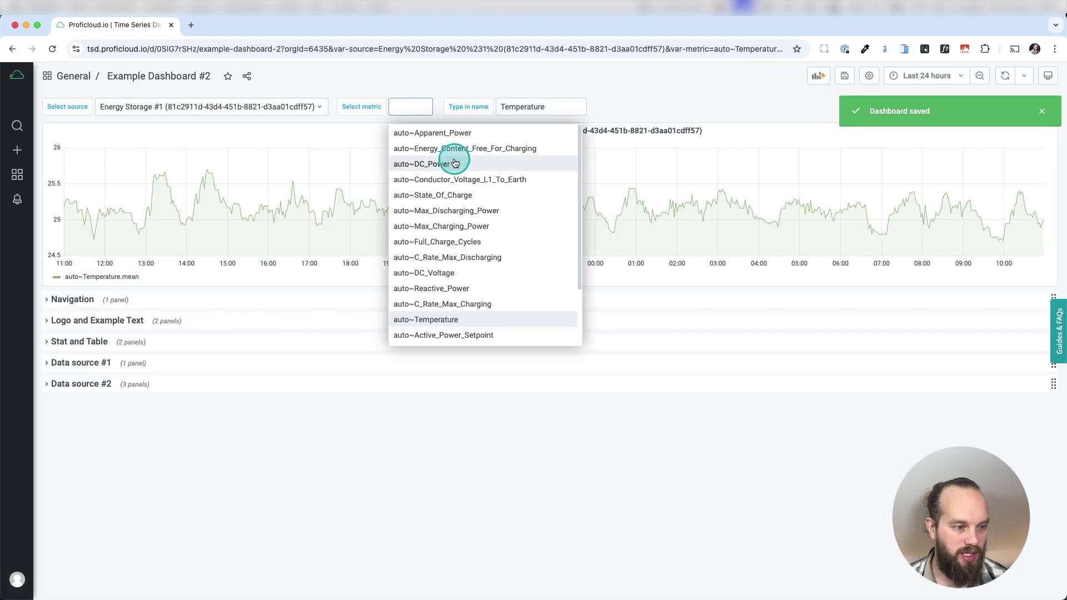
pyautogui.write('1')
pyautogui.click(423, 106)
pyautogui.click(422, 106)
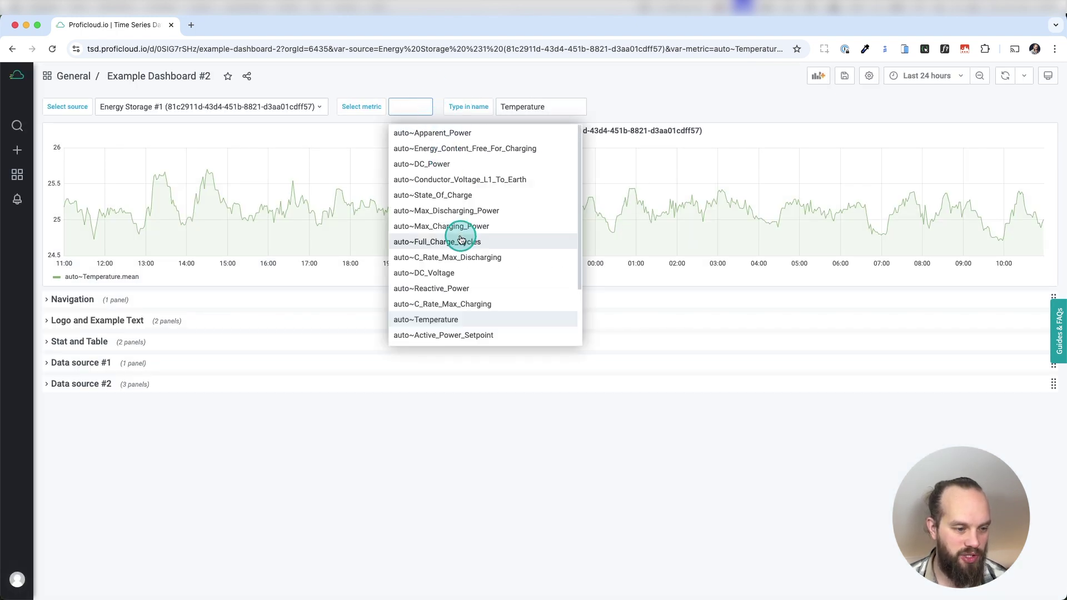
pyautogui.click(451, 195)
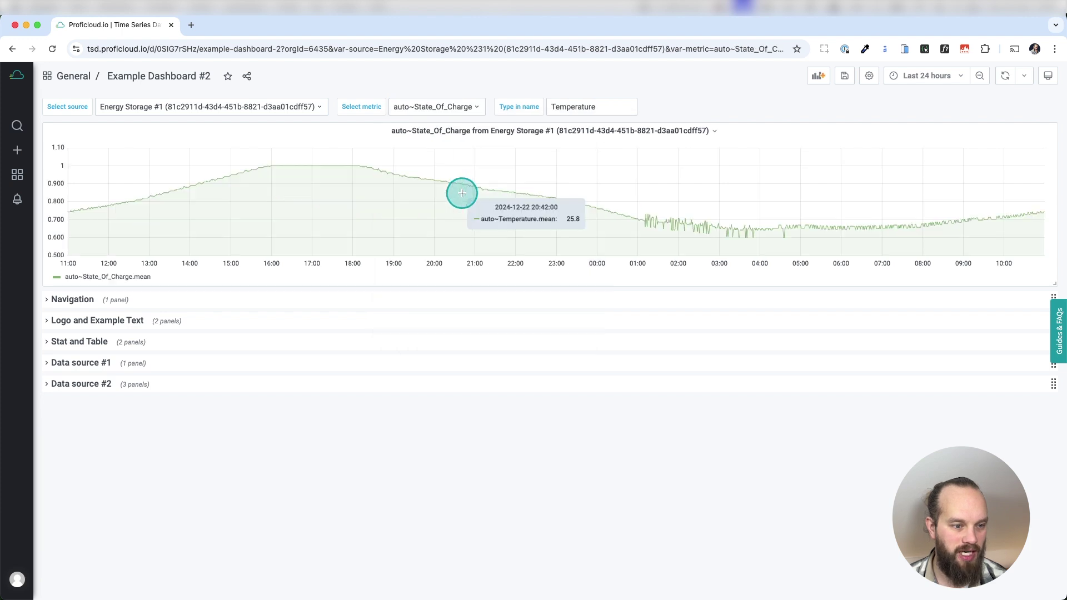